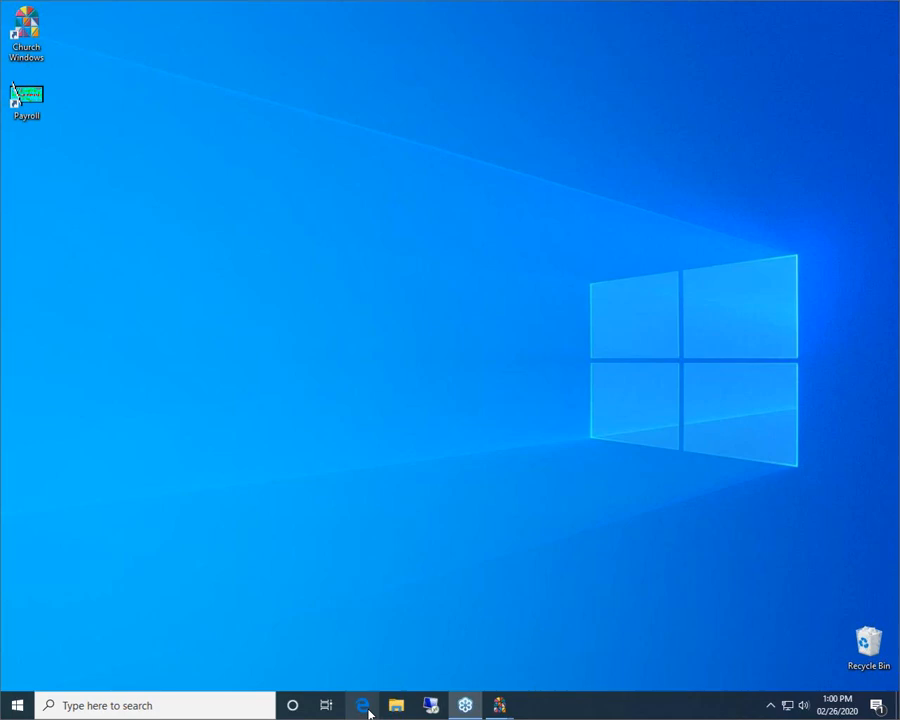
# Step: Open Microsoft Edge and bring up the Training Workbooks page of the Church Windows website
pyautogui.click(364, 707)
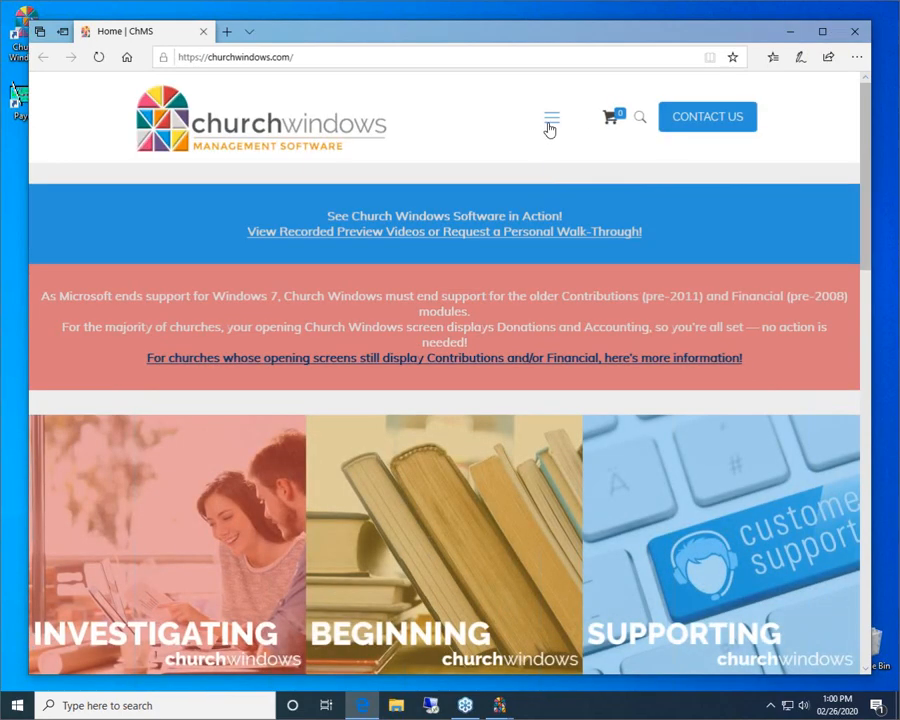
pyautogui.click(551, 119)
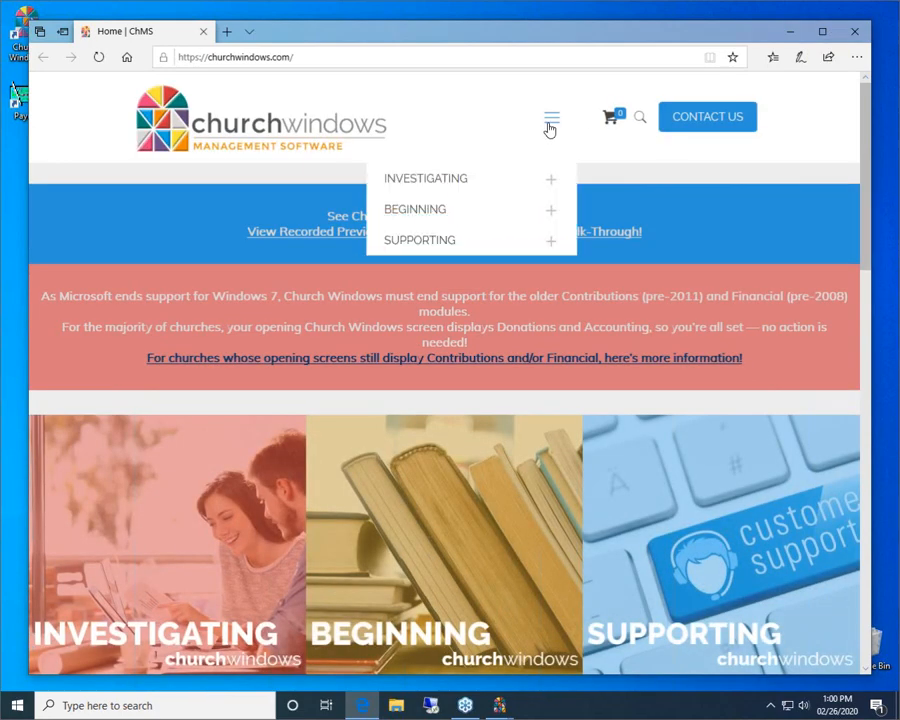
pyautogui.click(551, 213)
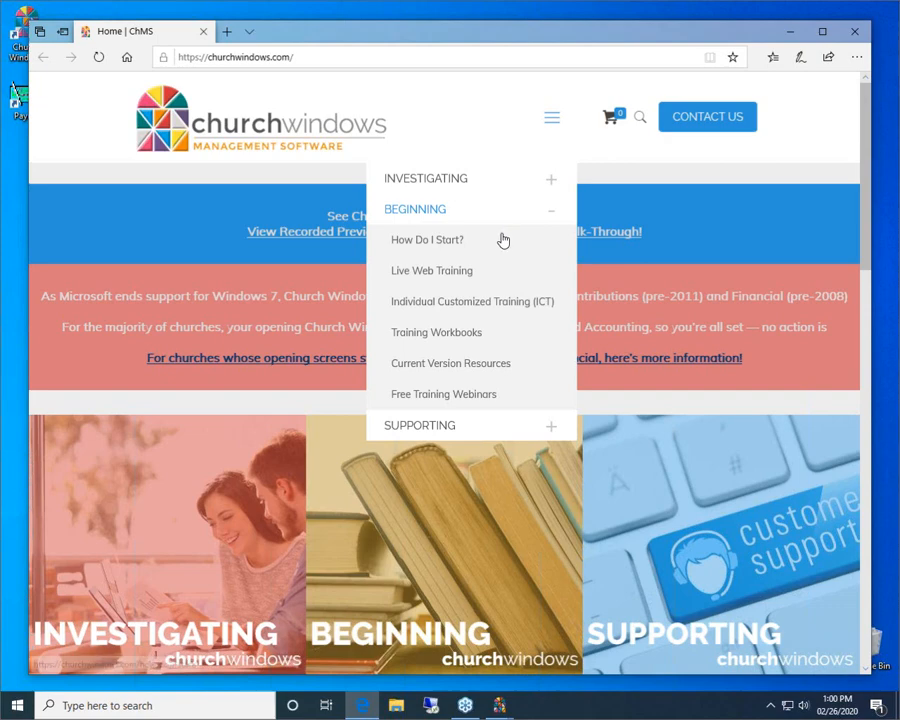
pyautogui.click(477, 332)
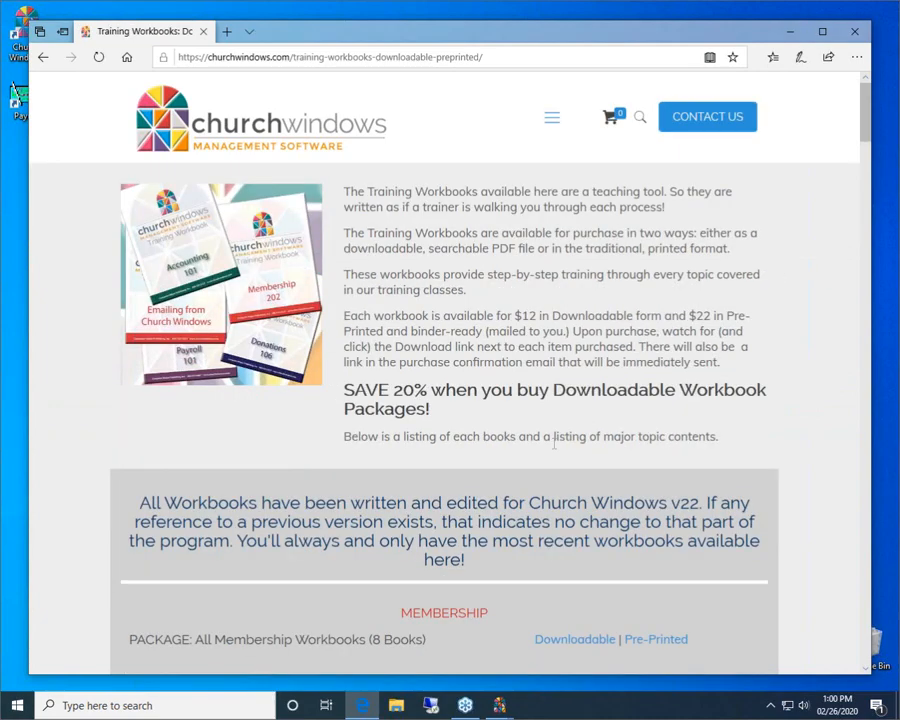
# Step: Look through the Membership workbook packages and individual workbook descriptions, including Membership 204, and close the browser
pyautogui.scroll(-1, 565, 292)
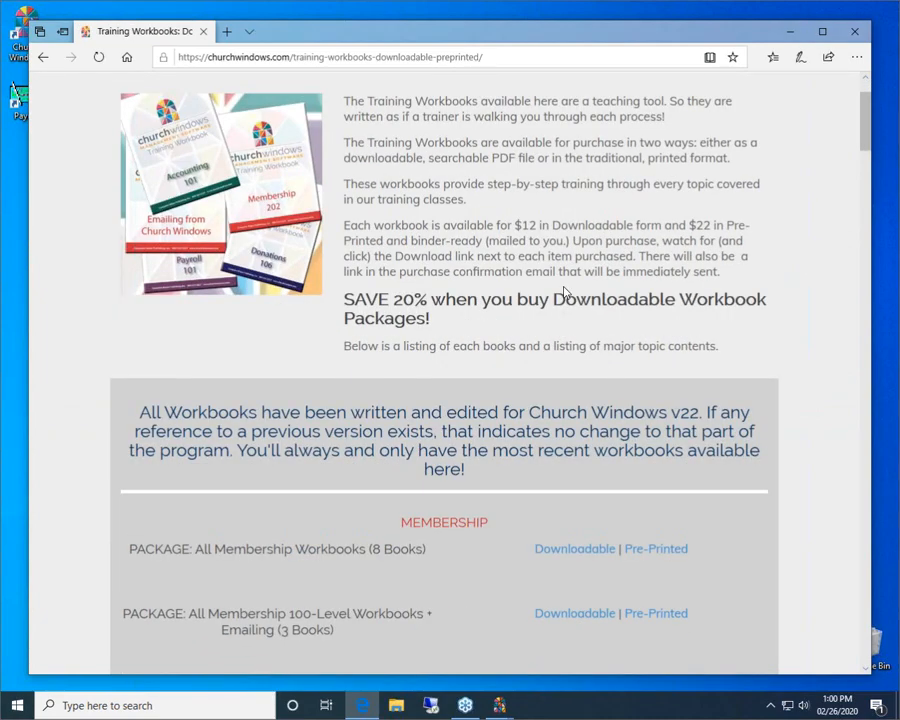
pyautogui.scroll(-2, 565, 292)
pyautogui.scroll(-2, 565, 292)
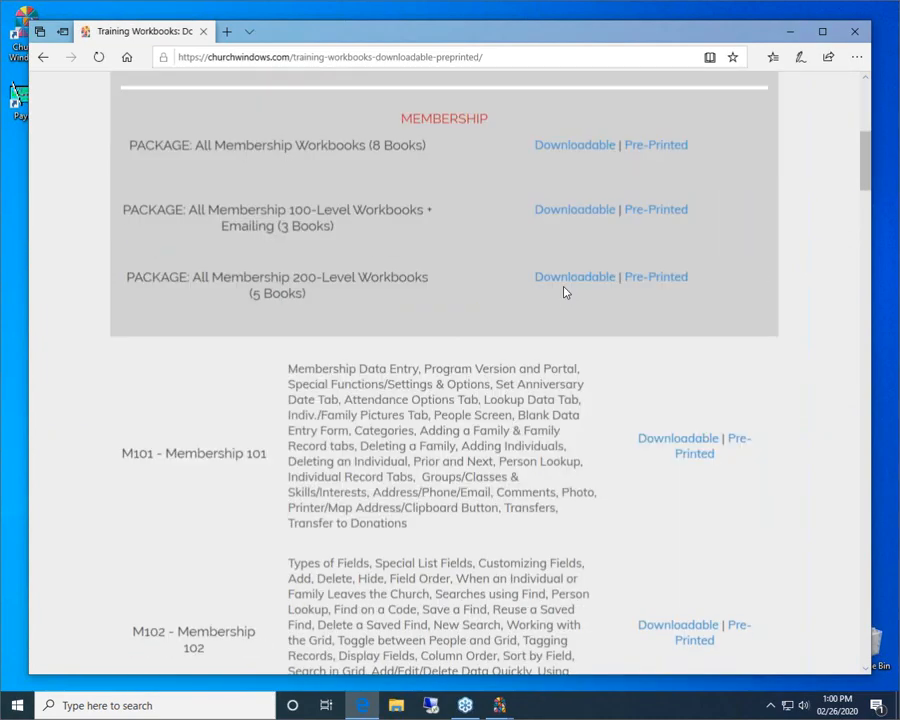
pyautogui.scroll(-2, 565, 292)
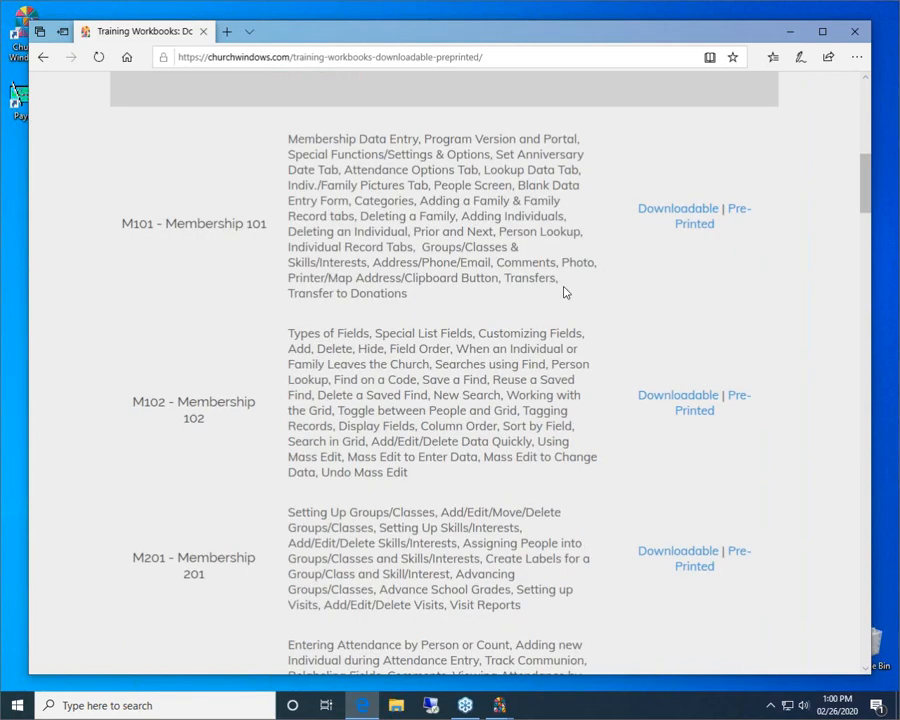
pyautogui.scroll(-2, 565, 292)
pyautogui.scroll(-1, 565, 292)
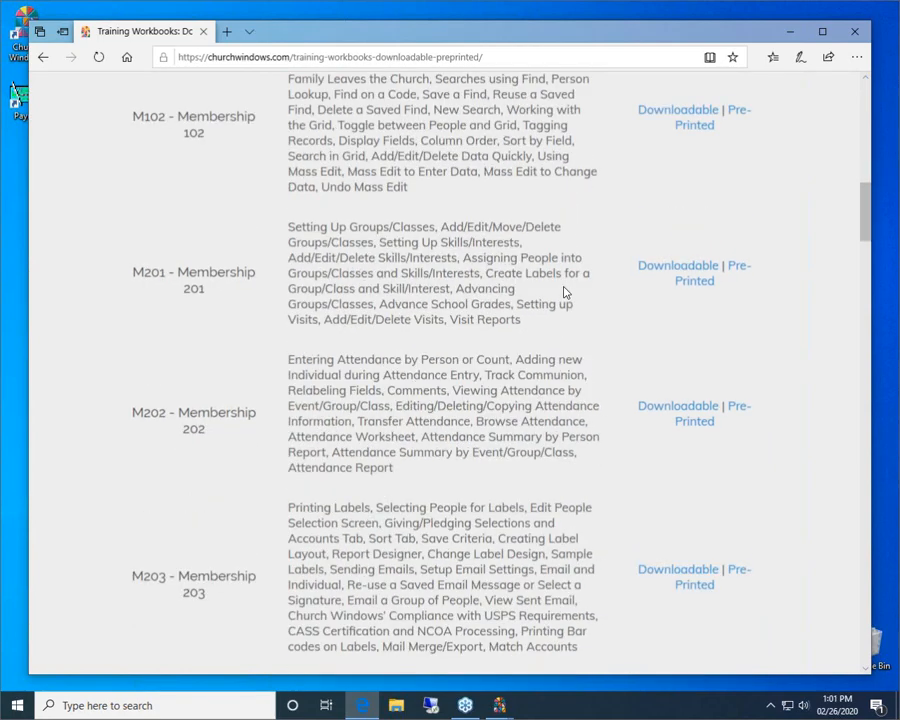
pyautogui.scroll(-4, 565, 292)
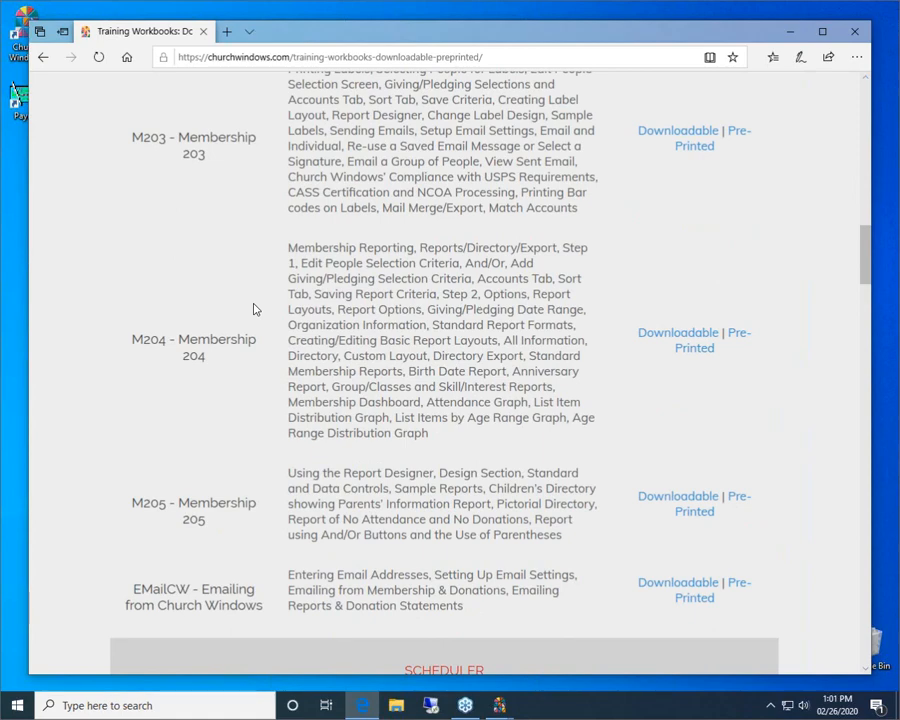
pyautogui.click(853, 35)
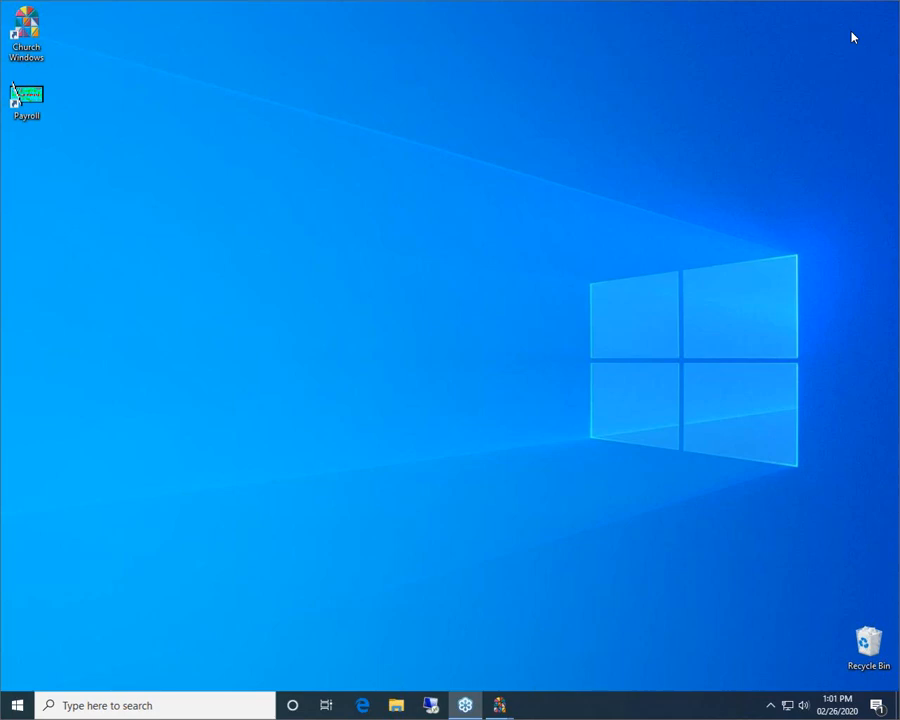
# Step: Switch to the Church Windows main window and from there to its open Membership module
pyautogui.moveTo(499, 705)
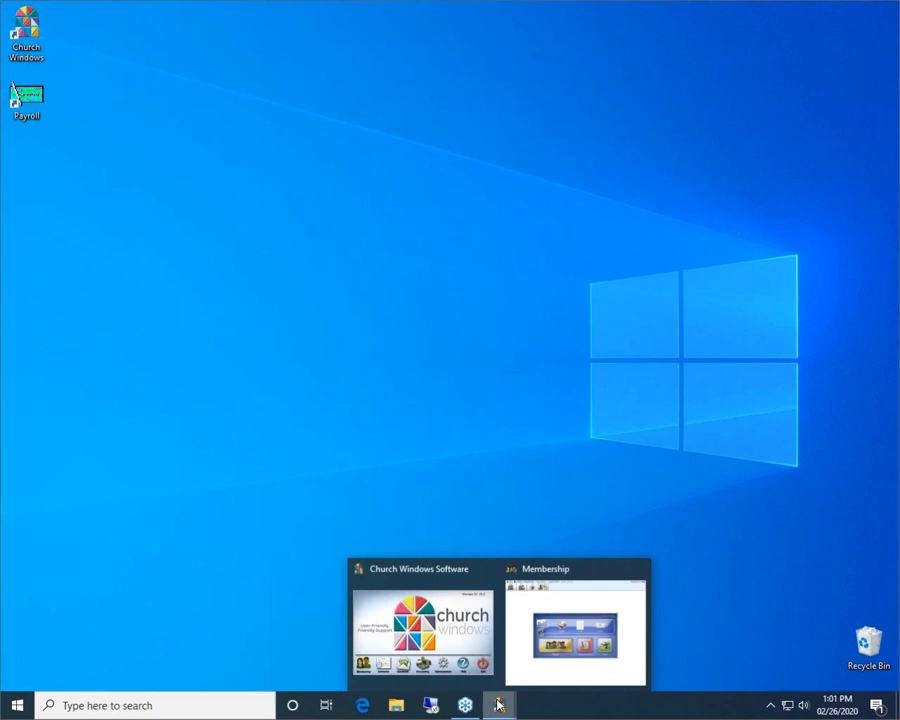
pyautogui.click(452, 580)
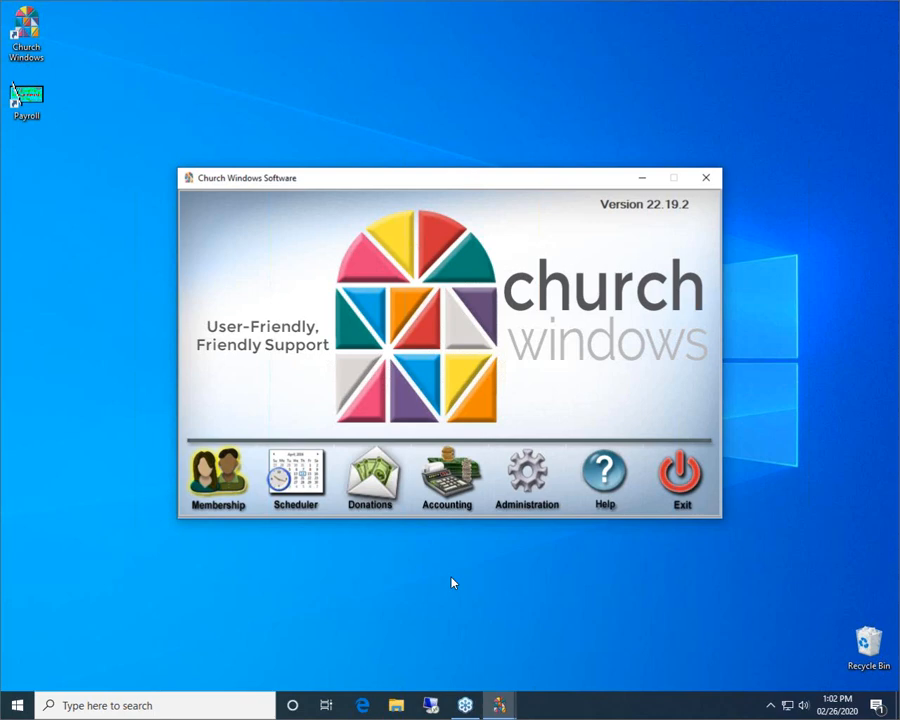
pyautogui.moveTo(506, 706)
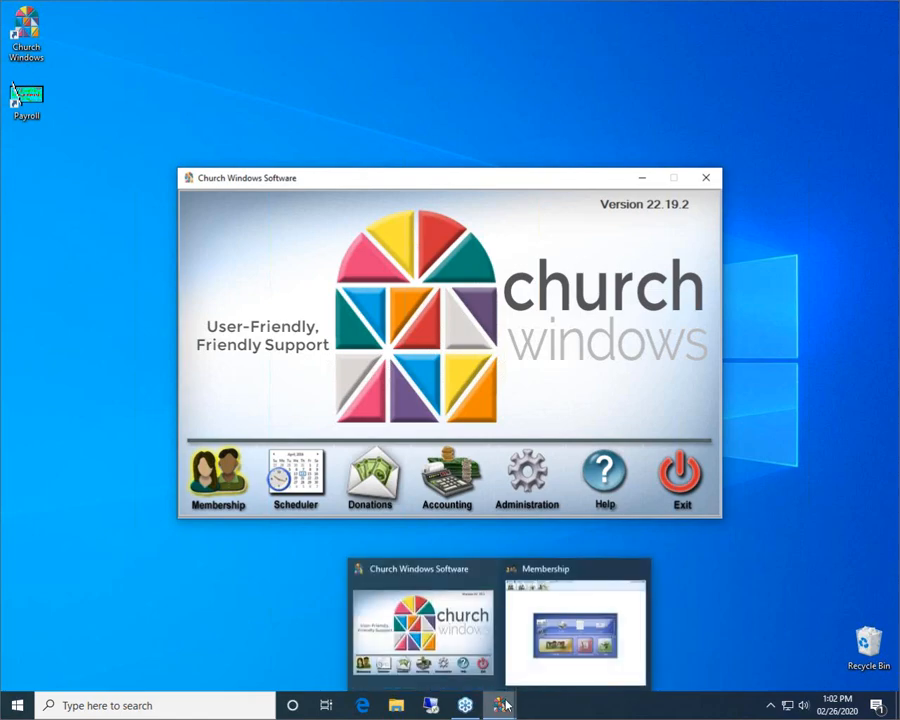
pyautogui.click(581, 584)
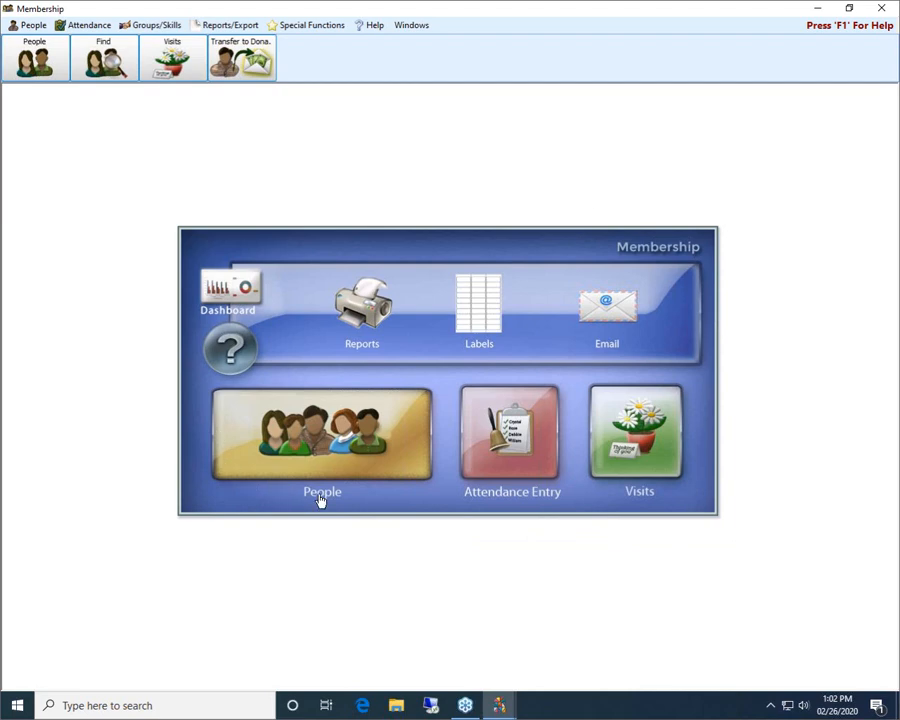
# Step: Compare opening the general report selection from the Membership home screen and through Reports/Directory/Export, closing it each time
pyautogui.click(366, 305)
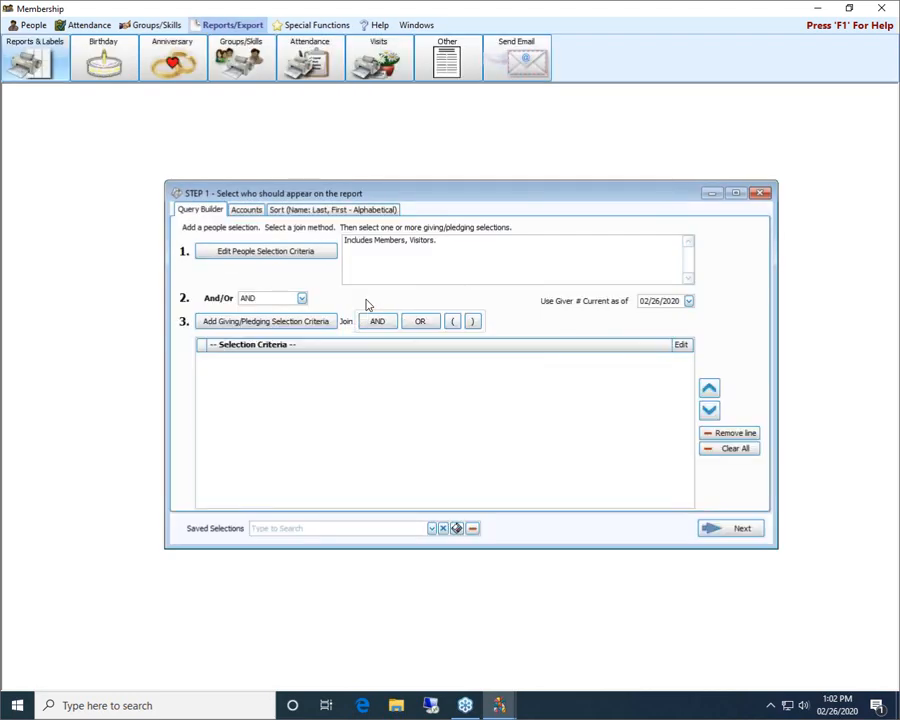
pyautogui.click(762, 193)
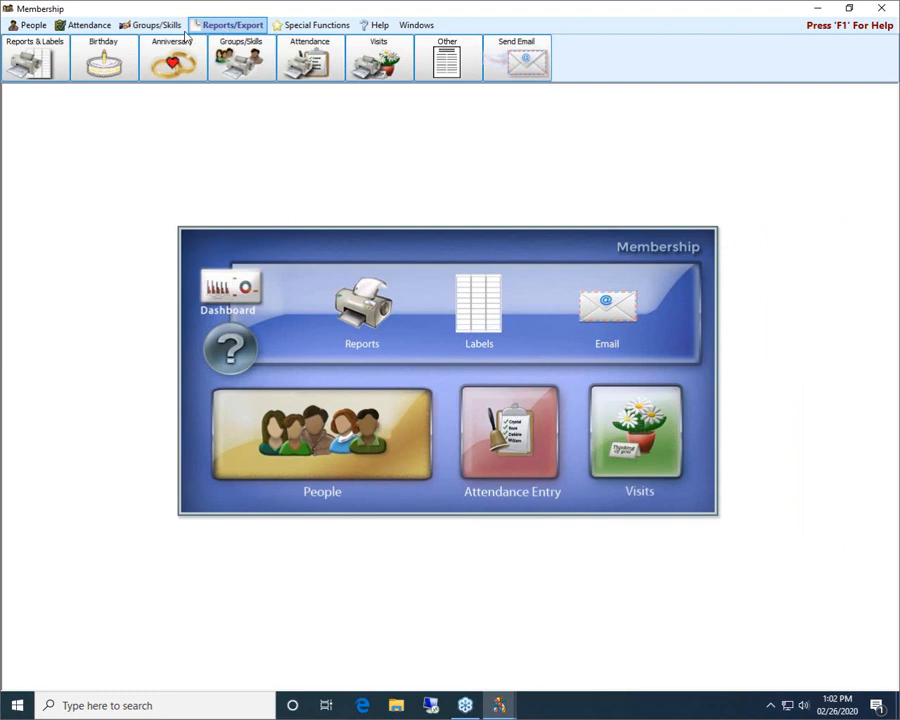
pyautogui.click(46, 58)
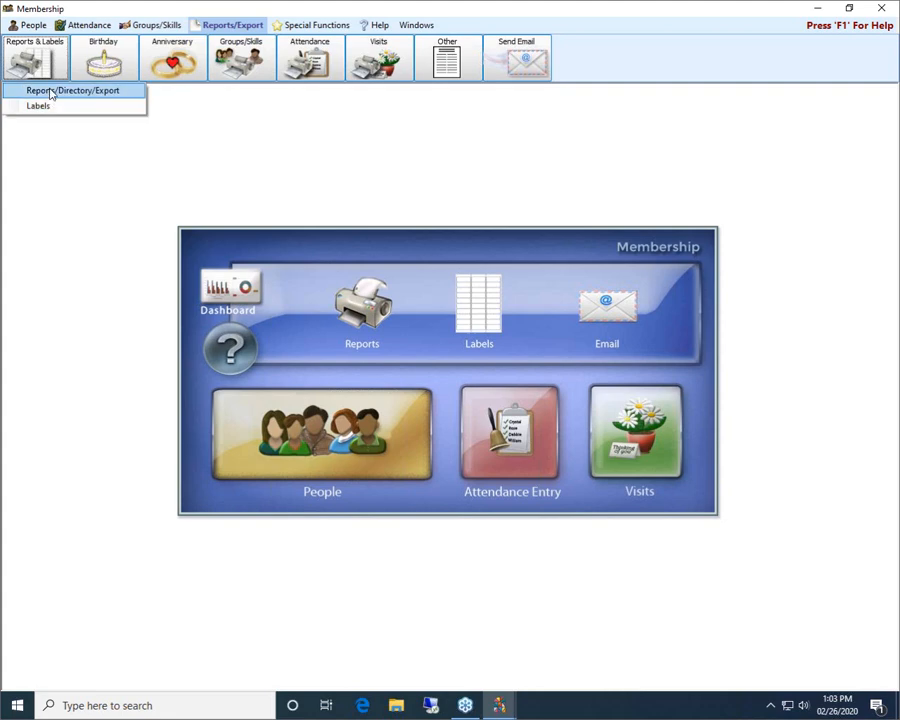
pyautogui.click(51, 92)
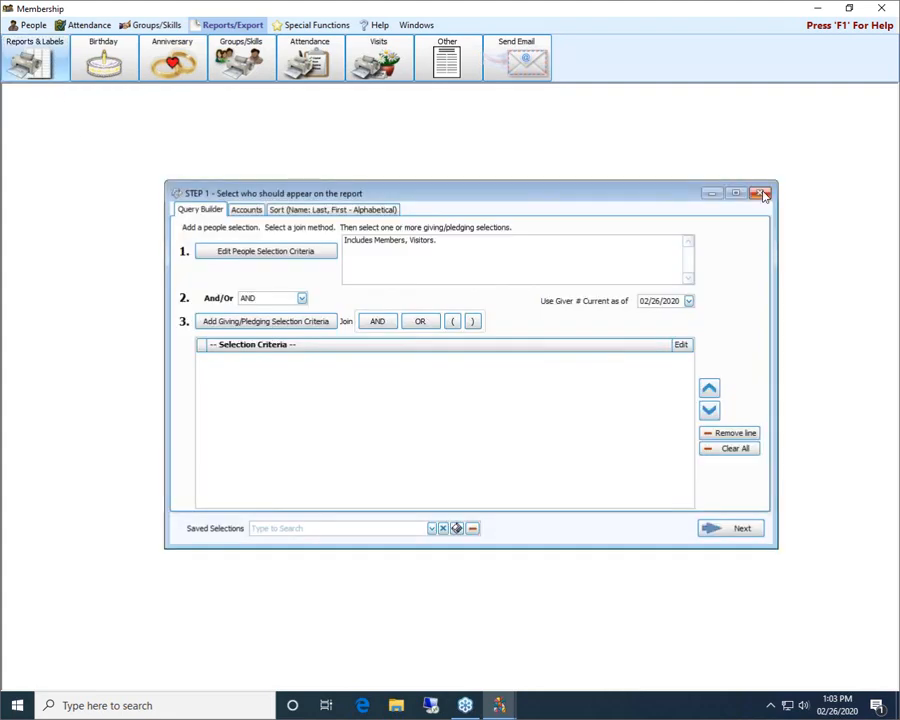
pyautogui.click(761, 193)
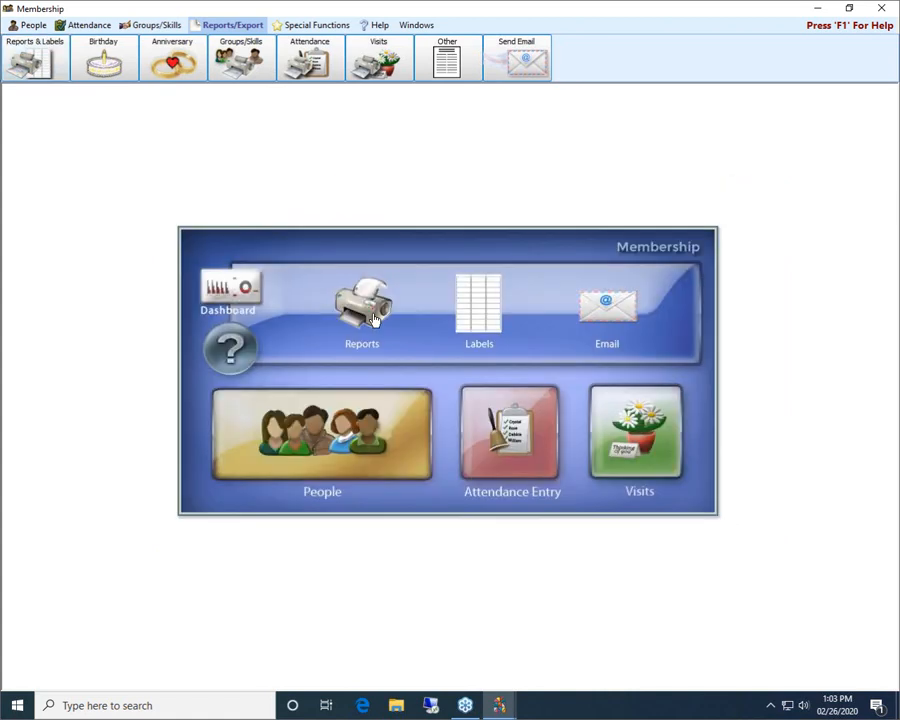
pyautogui.click(362, 310)
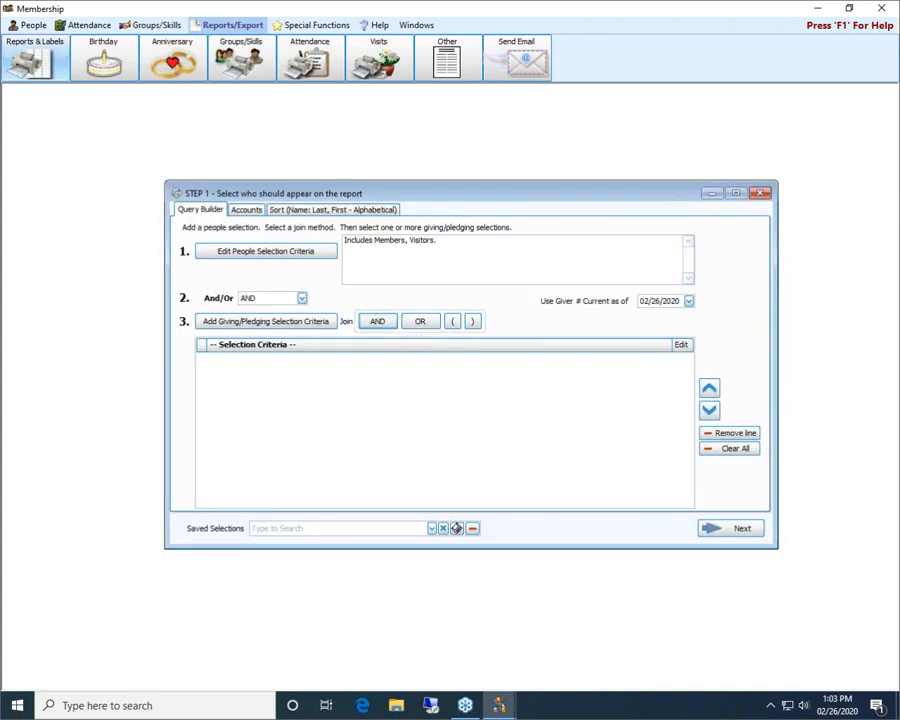
pyautogui.click(761, 193)
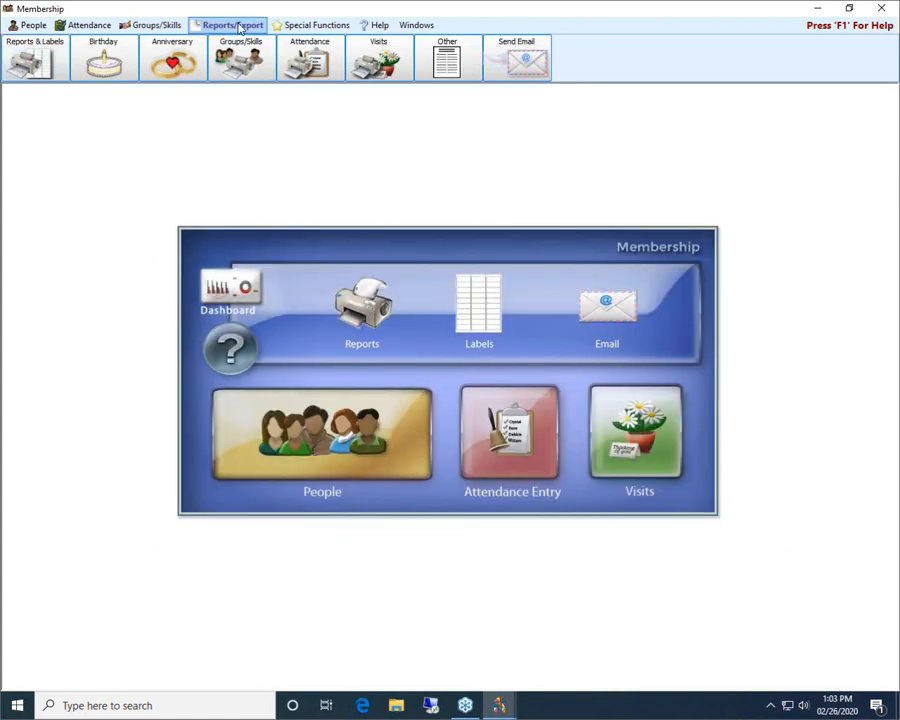
pyautogui.click(27, 58)
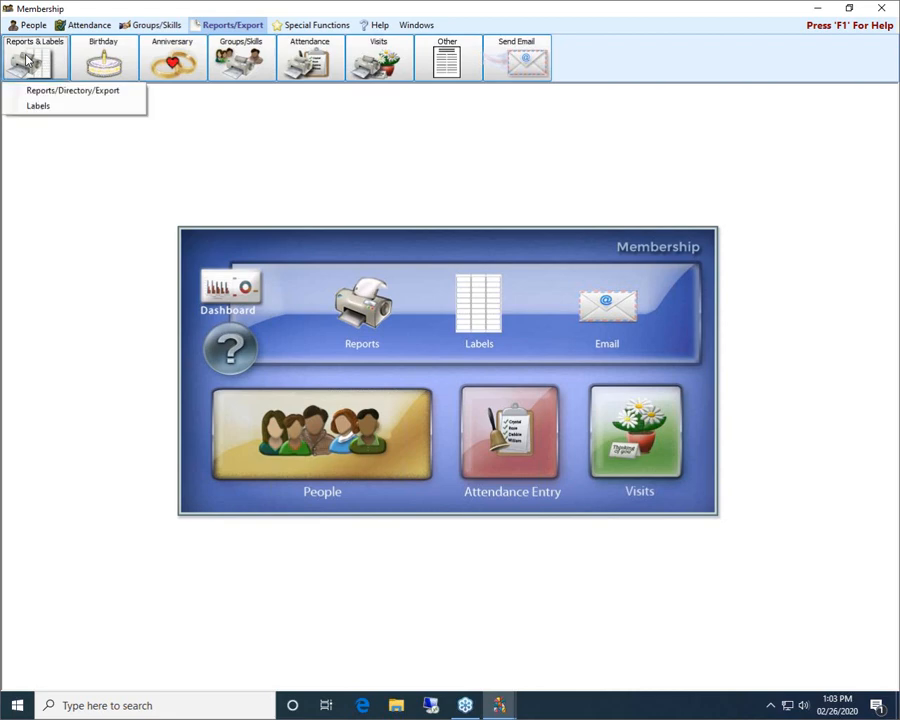
pyautogui.click(48, 93)
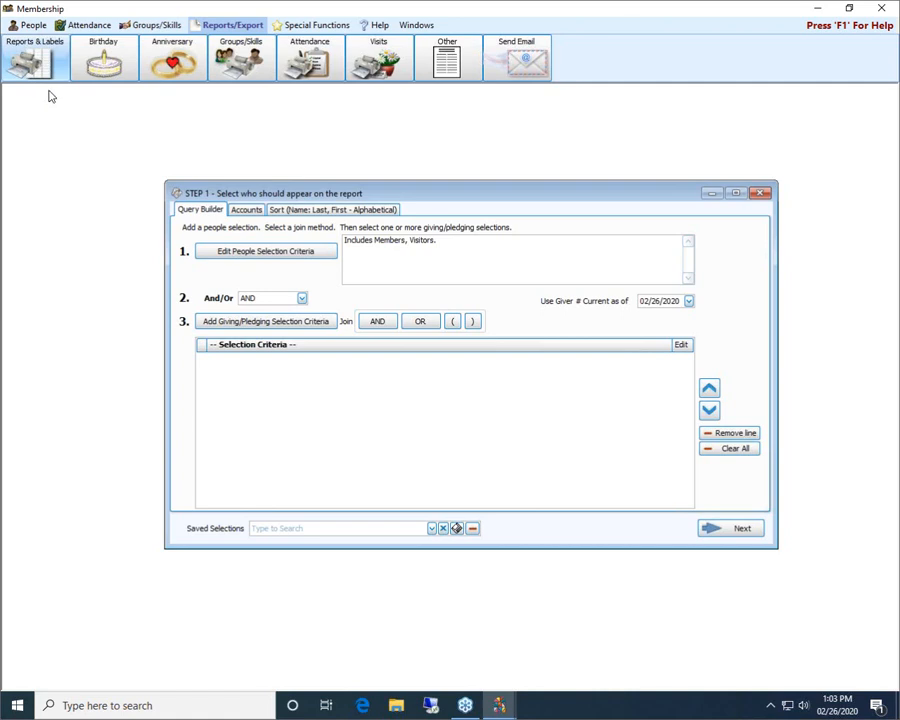
pyautogui.click(761, 193)
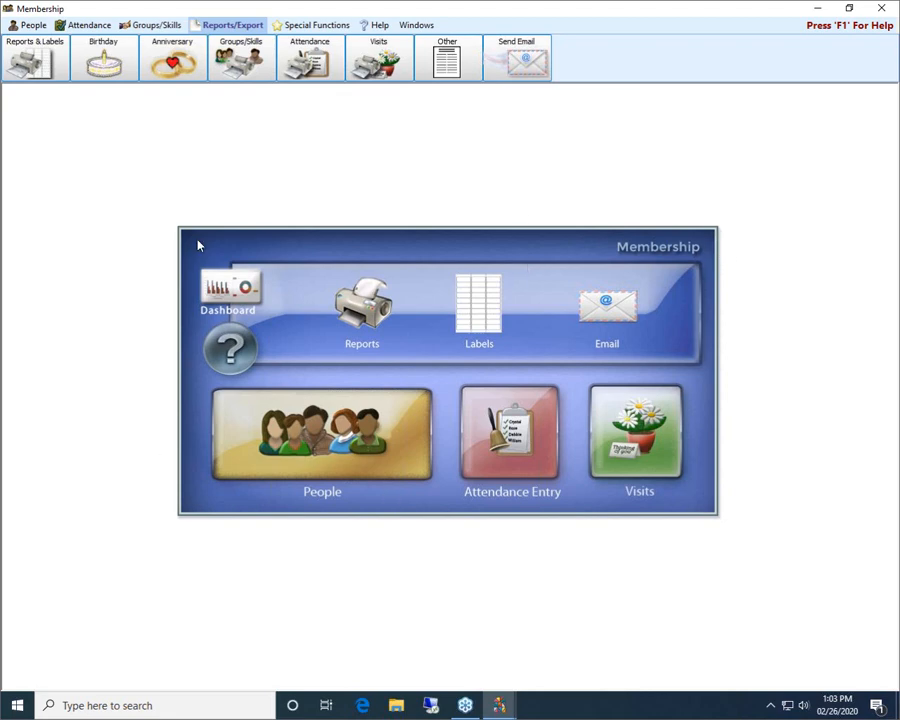
# Step: Open the general report selection, try to start the Birthday report while it is open, and close the selection
pyautogui.click(361, 317)
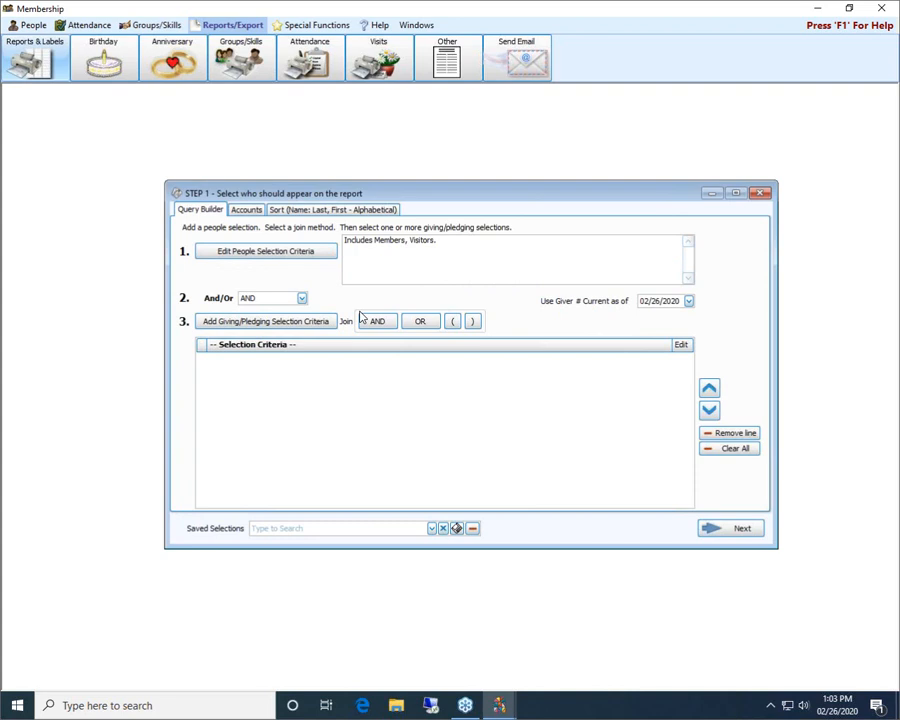
pyautogui.click(100, 57)
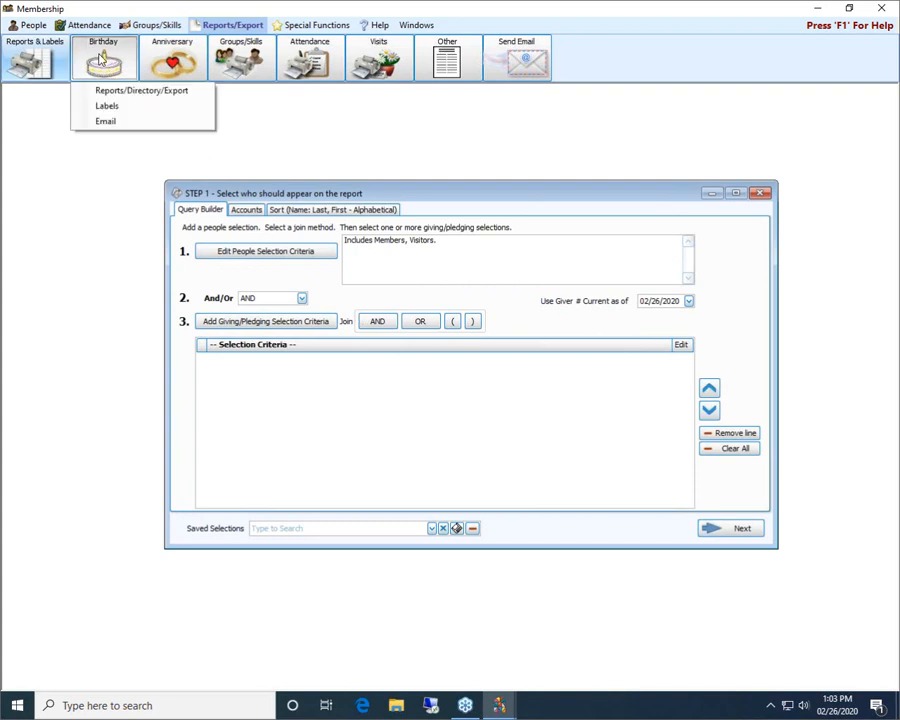
pyautogui.click(115, 88)
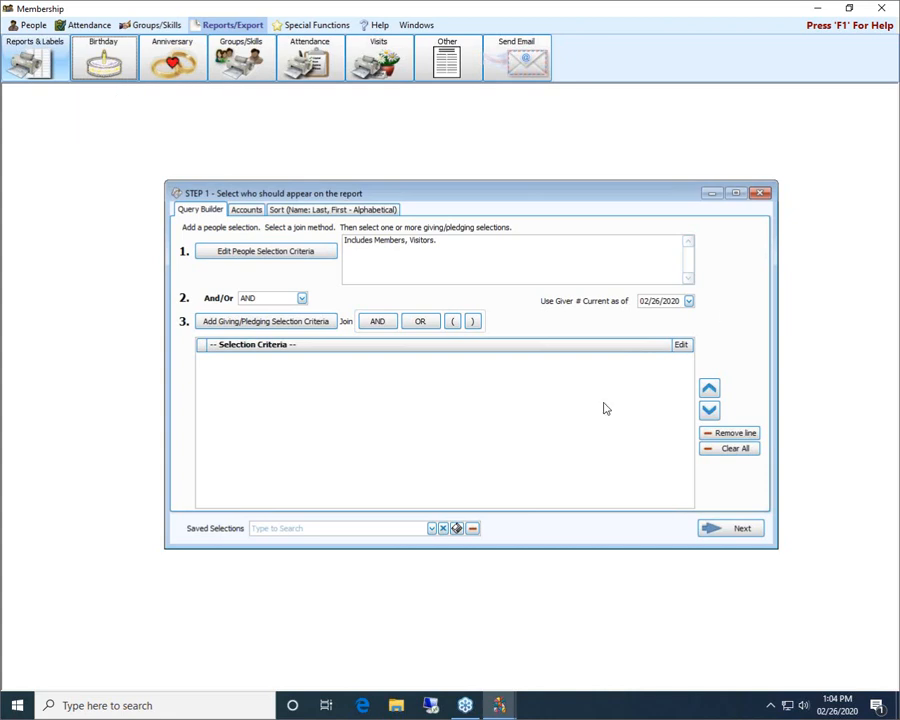
pyautogui.click(762, 193)
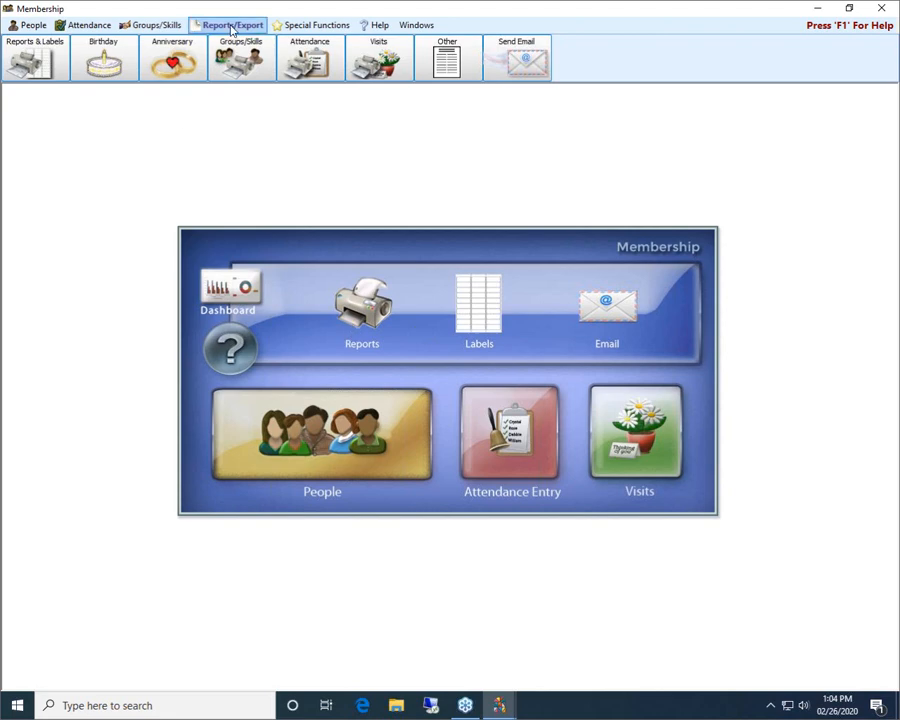
# Step: Open the Birthday Reports/Directory/Export people selection to examine its preset criteria, and close it without adding a selection
pyautogui.click(104, 55)
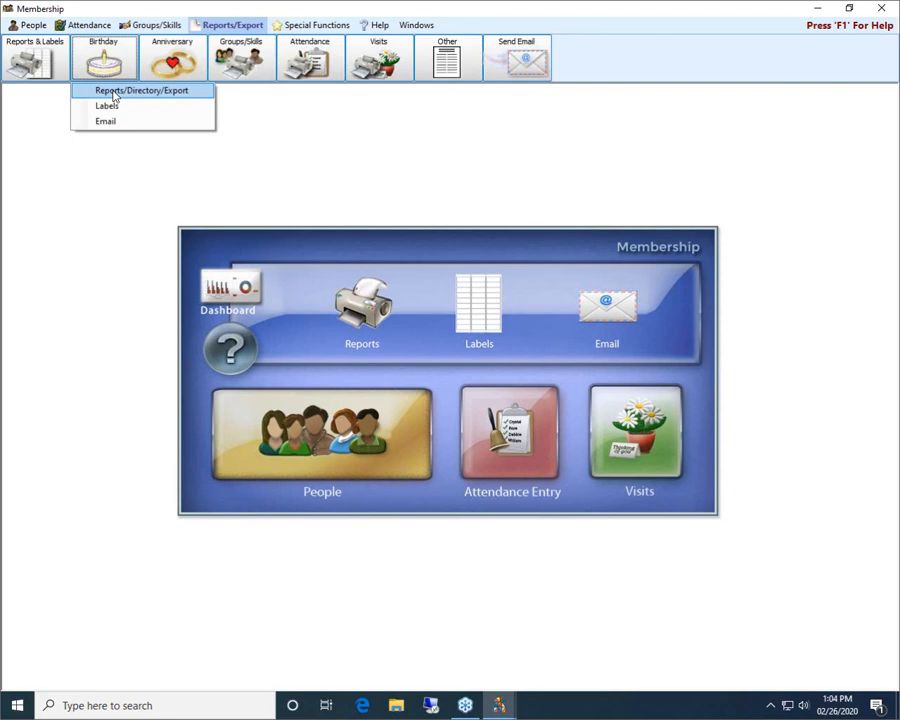
pyautogui.click(115, 91)
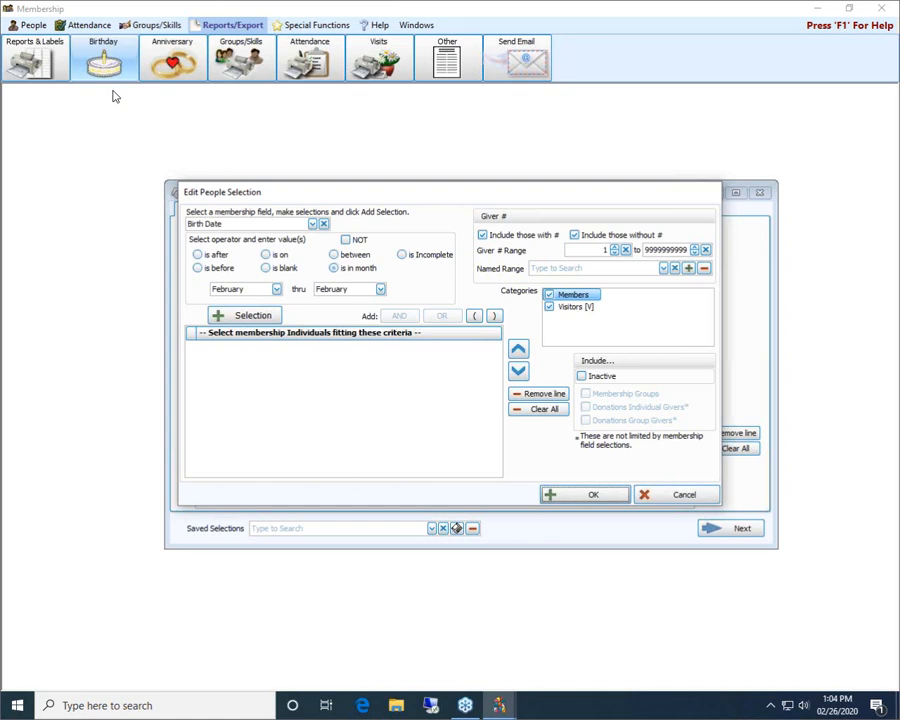
pyautogui.click(680, 497)
pyautogui.click(759, 192)
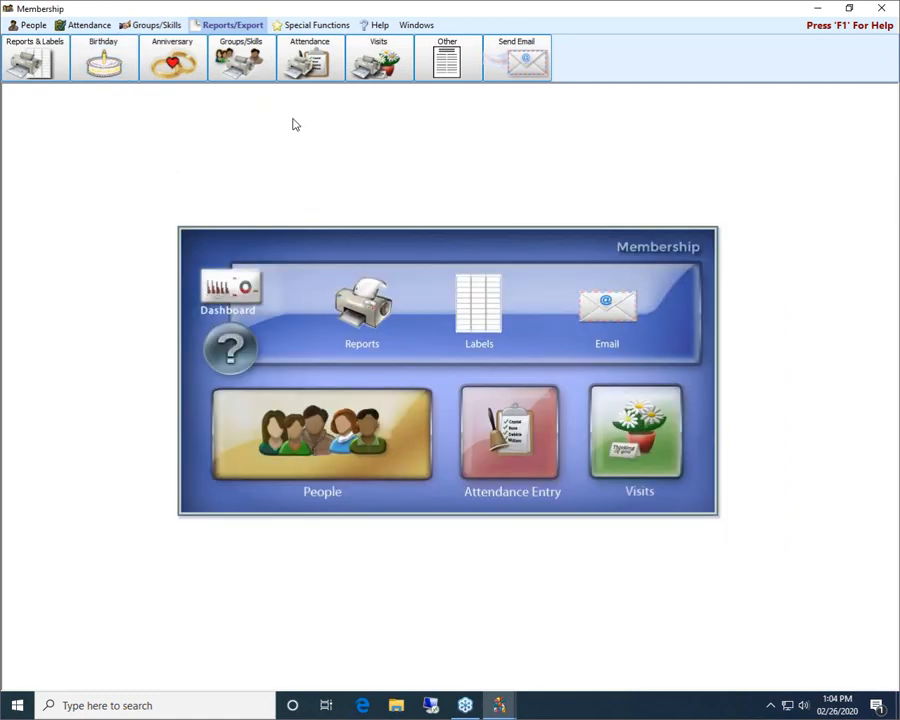
# Step: Open the Anniversary Reports/Directory/Export people selection to examine its preset criteria, and cancel it
pyautogui.click(172, 60)
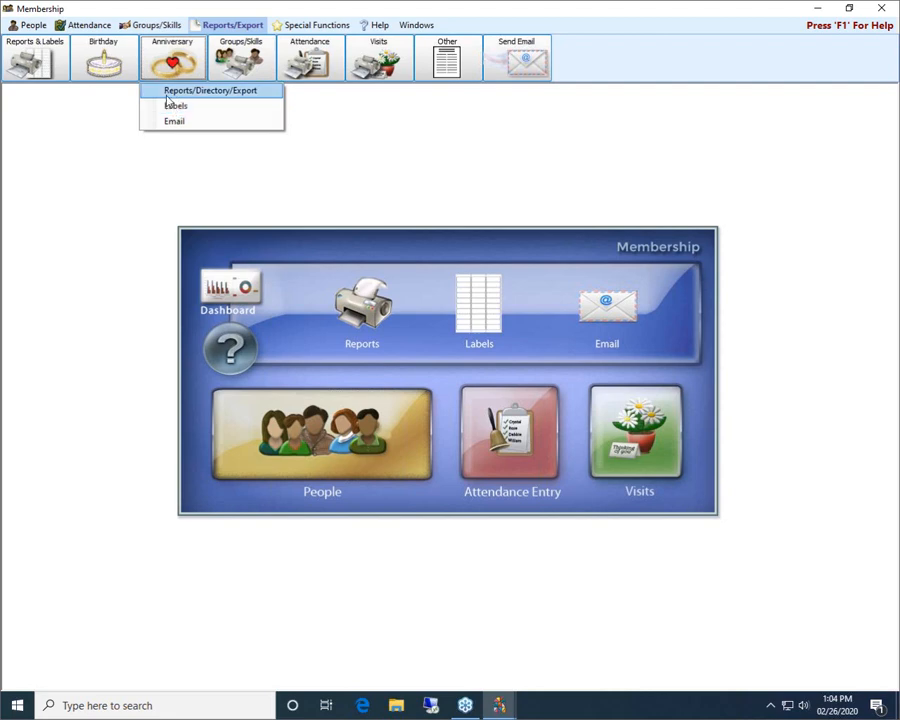
pyautogui.click(167, 92)
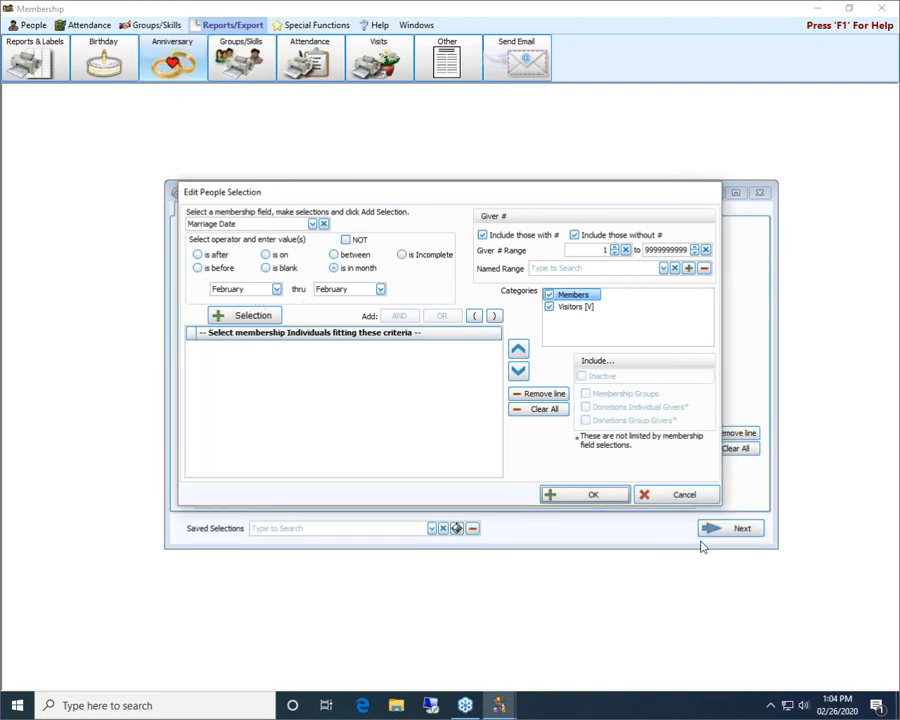
pyautogui.click(684, 496)
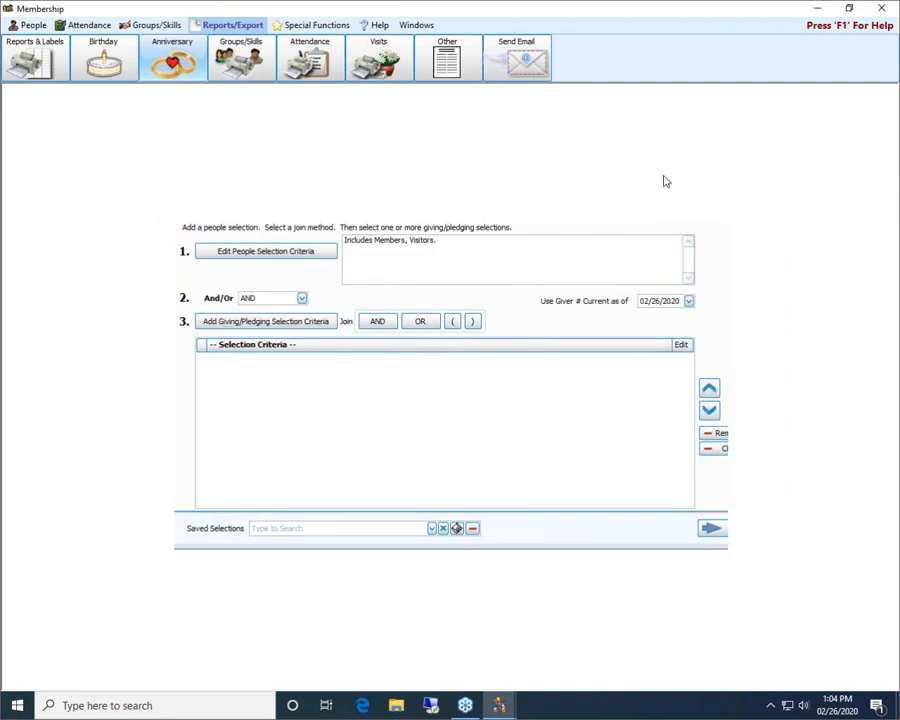
# Step: Open the Groups/Classes Reports/Directory/Export selection to examine its group choices, cancel the group selection, and close the report selection
pyautogui.click(241, 58)
pyautogui.moveTo(256, 103)
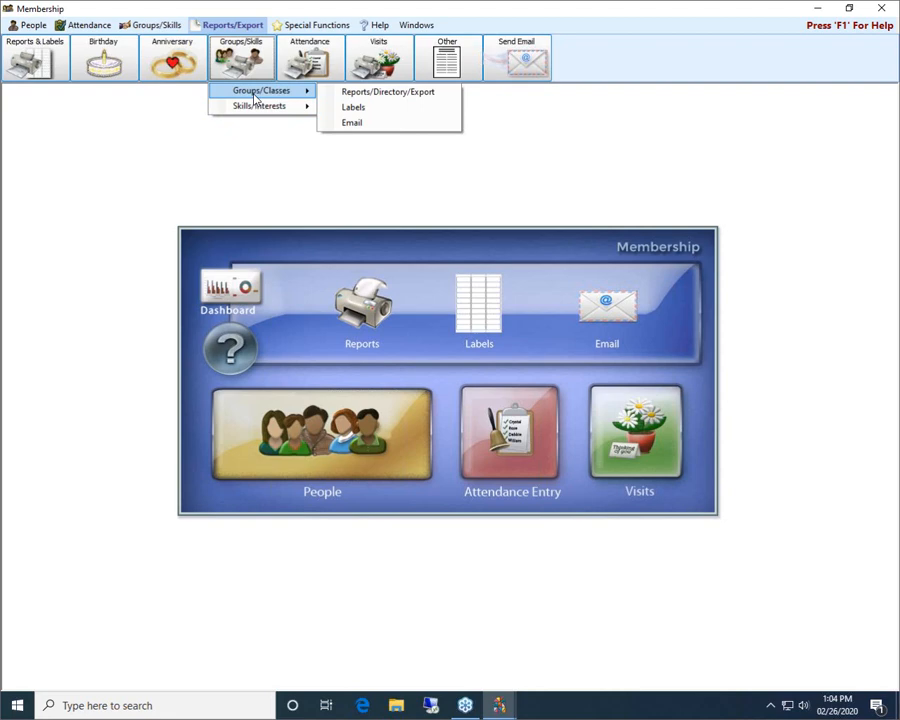
pyautogui.click(350, 92)
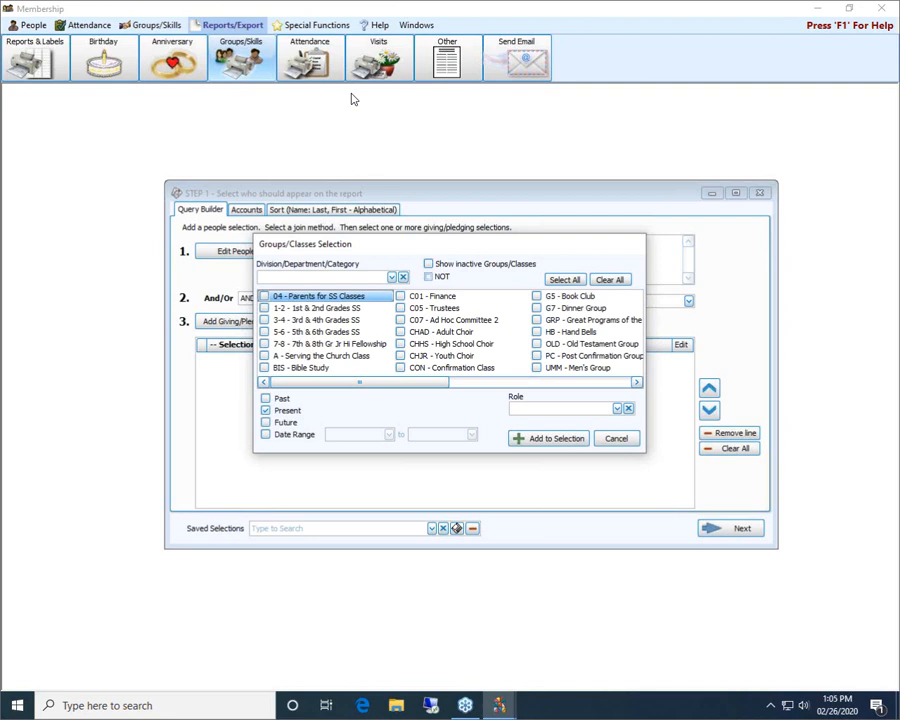
pyautogui.click(613, 446)
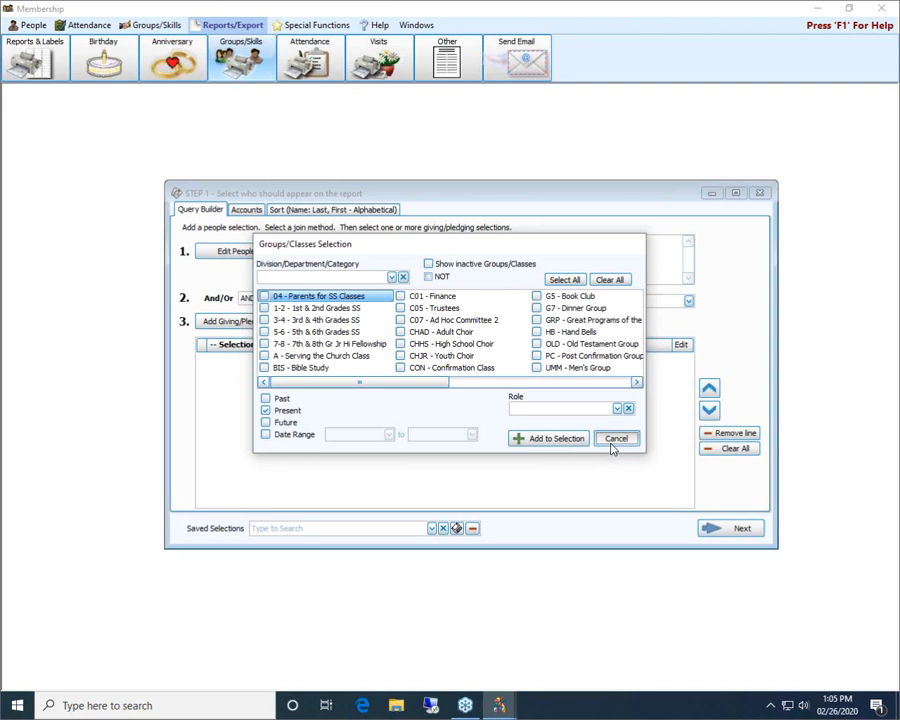
pyautogui.click(683, 494)
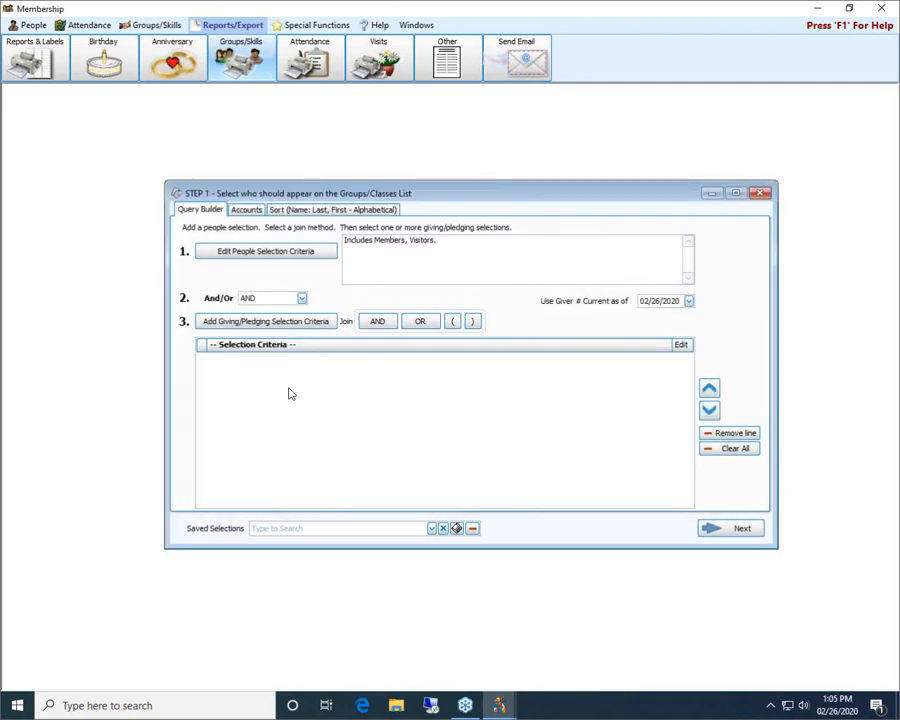
pyautogui.click(761, 193)
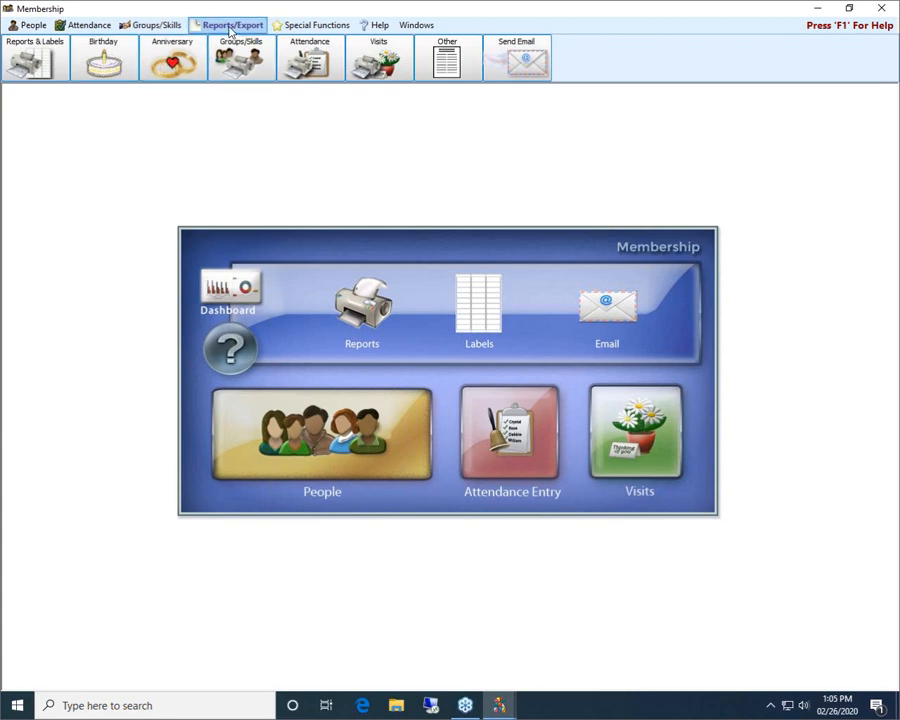
# Step: Reopen the Birthday Reports/Directory/Export selection to review its preset birth month criteria, cancel the people selection, and close the report selection
pyautogui.click(113, 60)
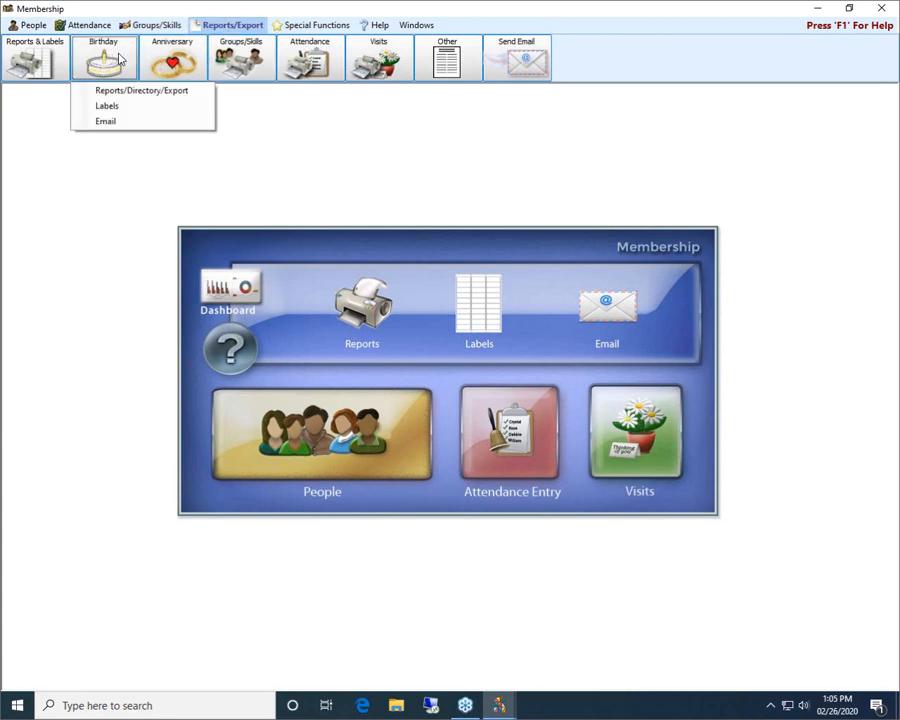
pyautogui.click(163, 91)
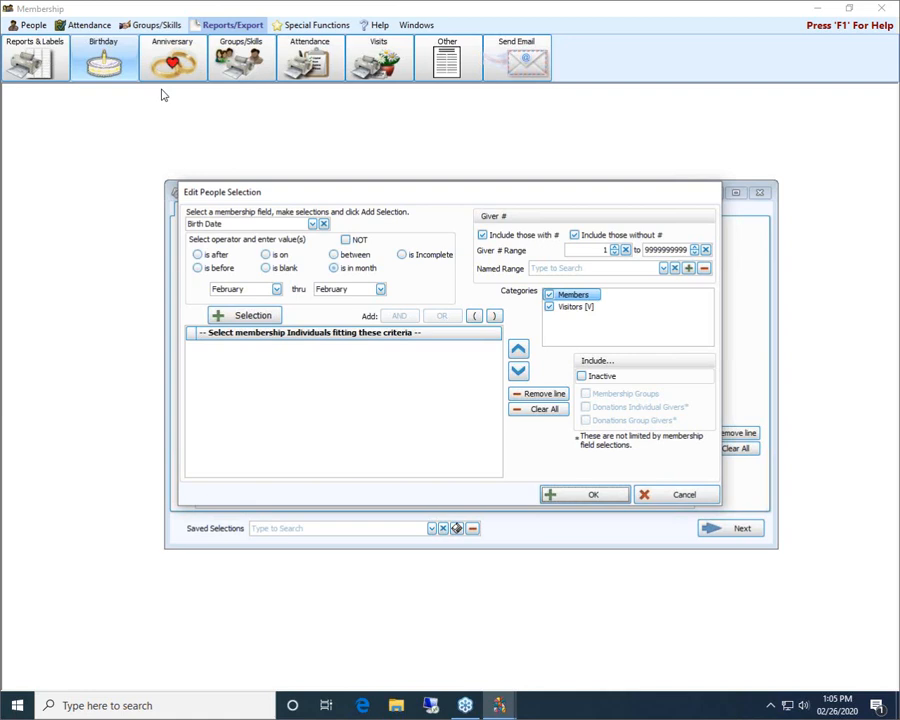
pyautogui.click(685, 495)
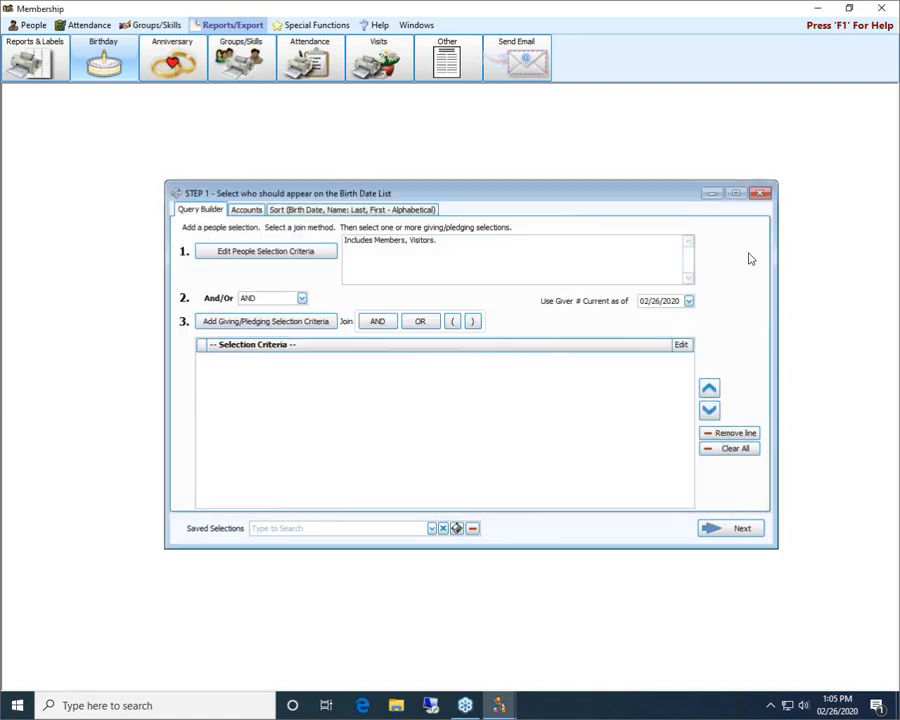
pyautogui.click(762, 192)
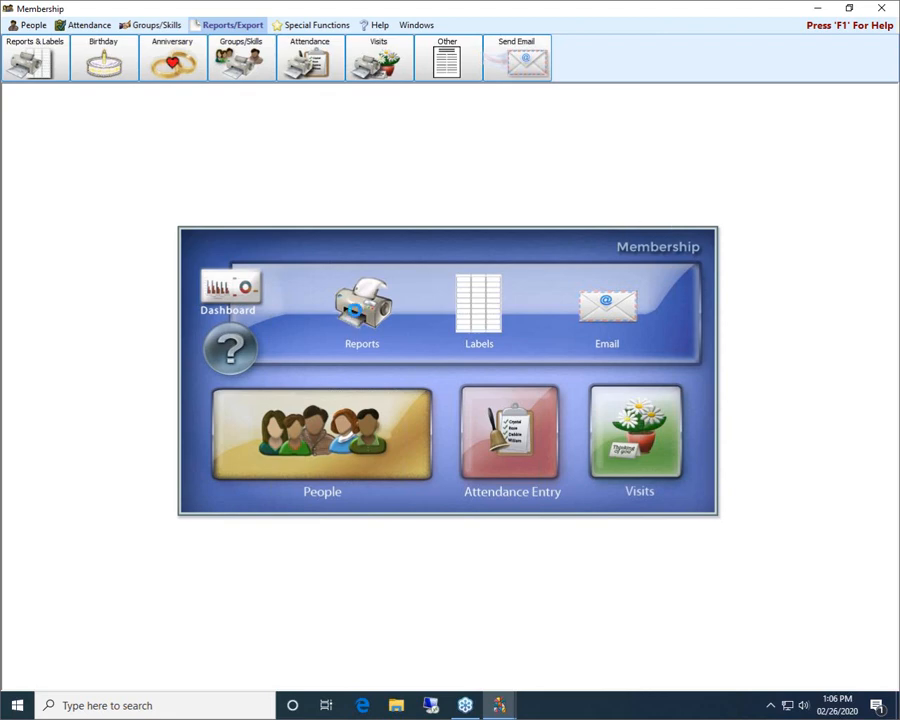
# Step: Open the general report selection from the Membership home screen and view its sort settings and available accounts
pyautogui.click(357, 316)
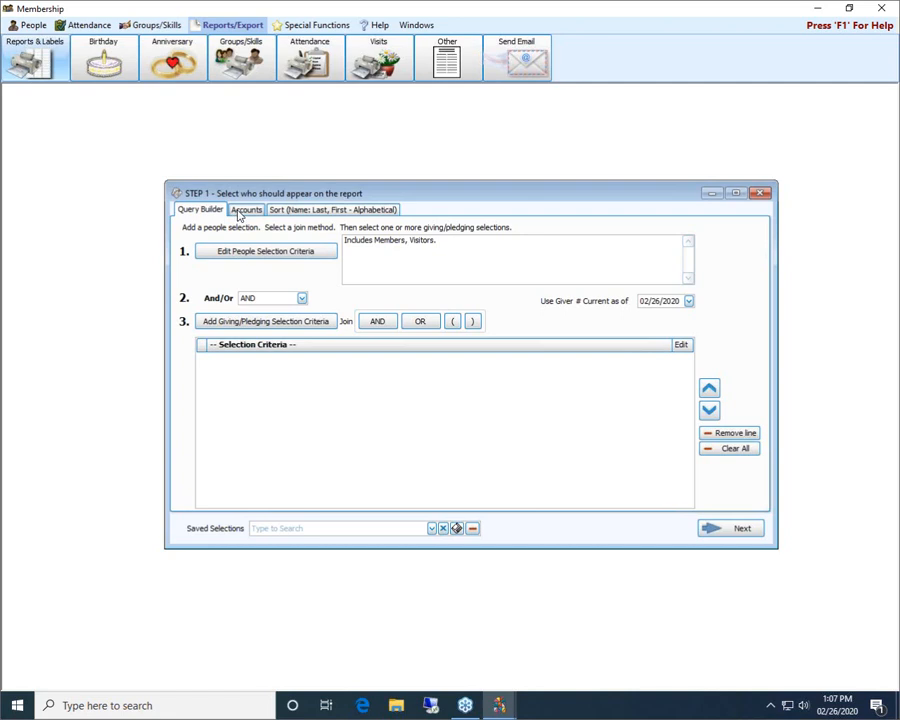
pyautogui.click(242, 211)
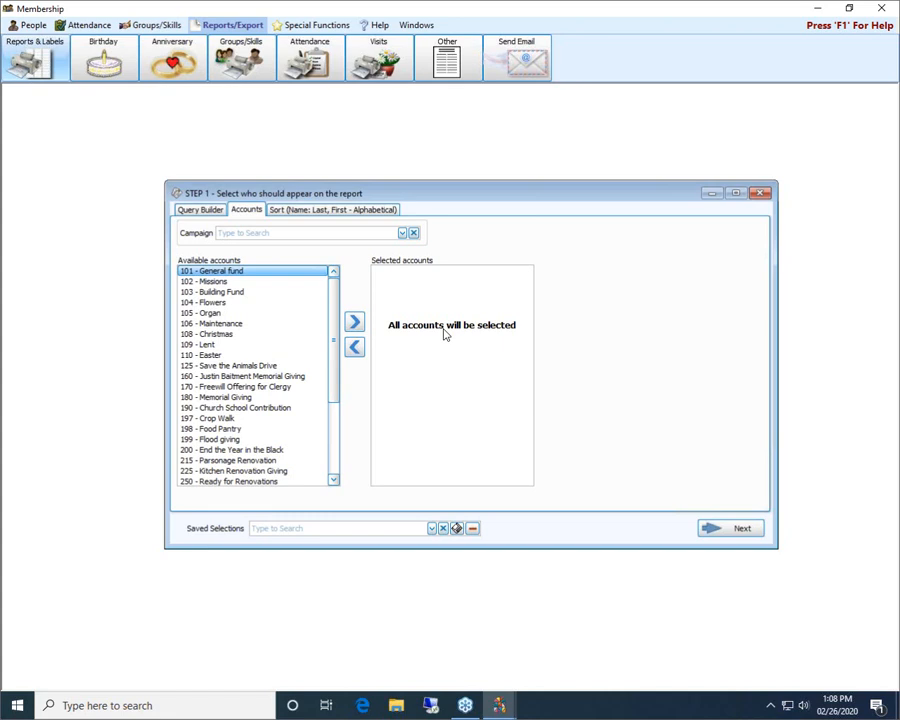
pyautogui.click(322, 210)
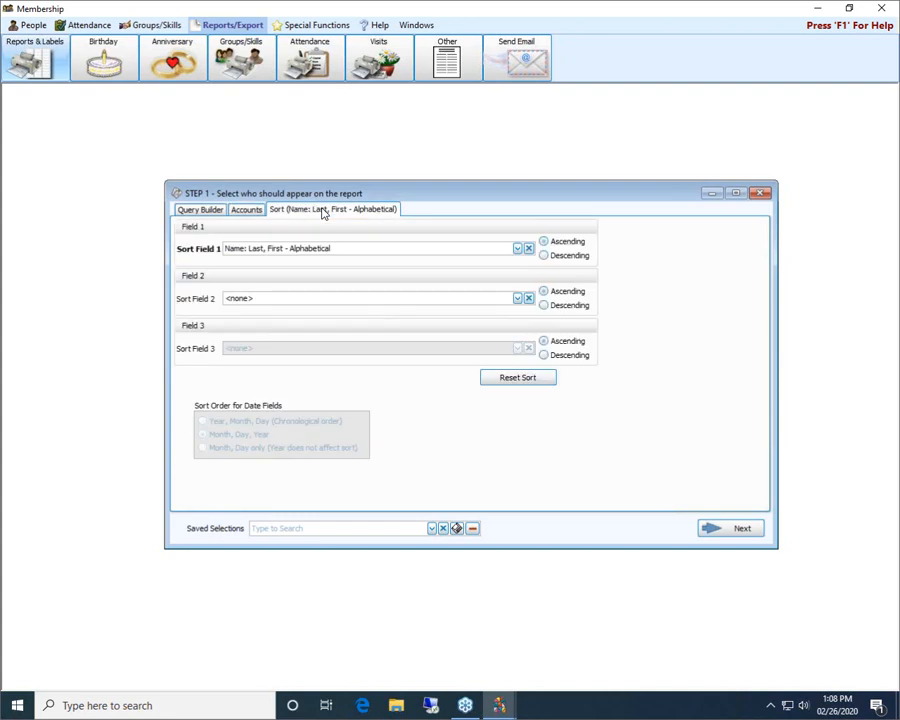
pyautogui.click(247, 210)
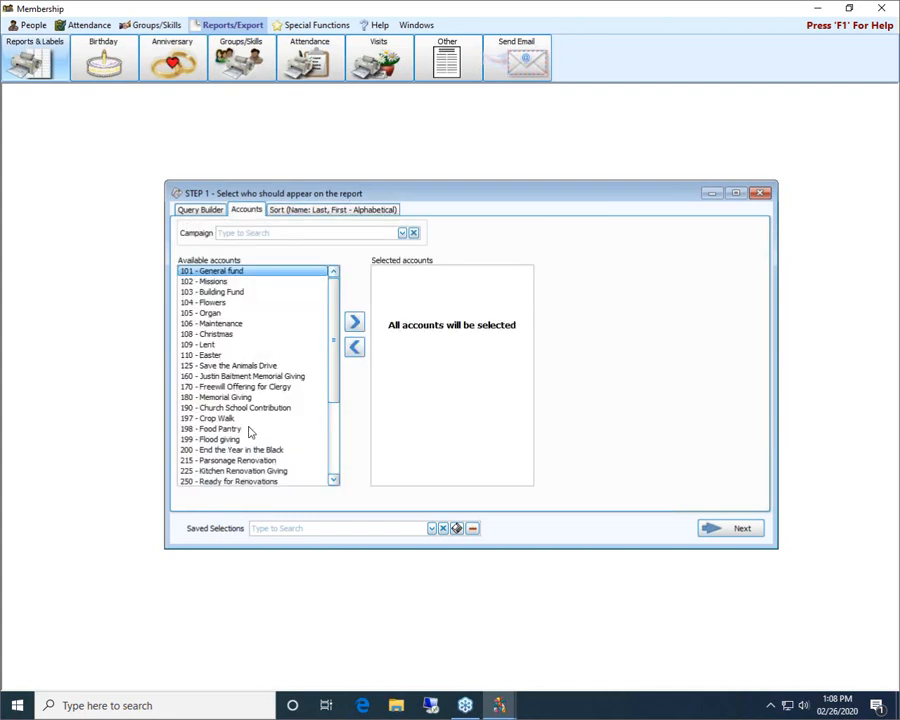
# Step: Add the Flowers account to the report's selected accounts and remove it again
pyautogui.click(208, 302)
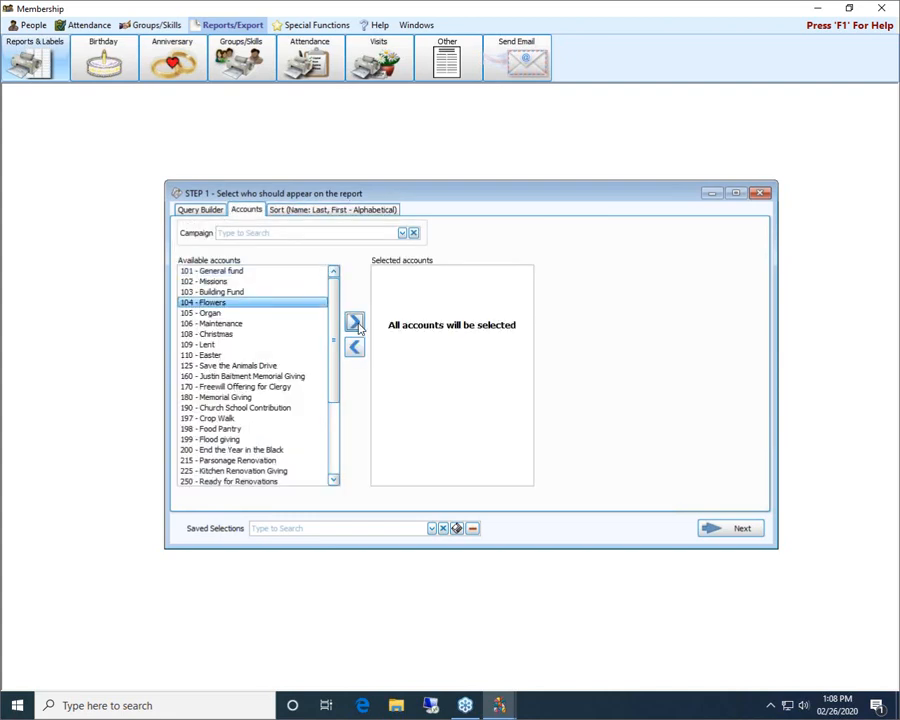
pyautogui.click(354, 322)
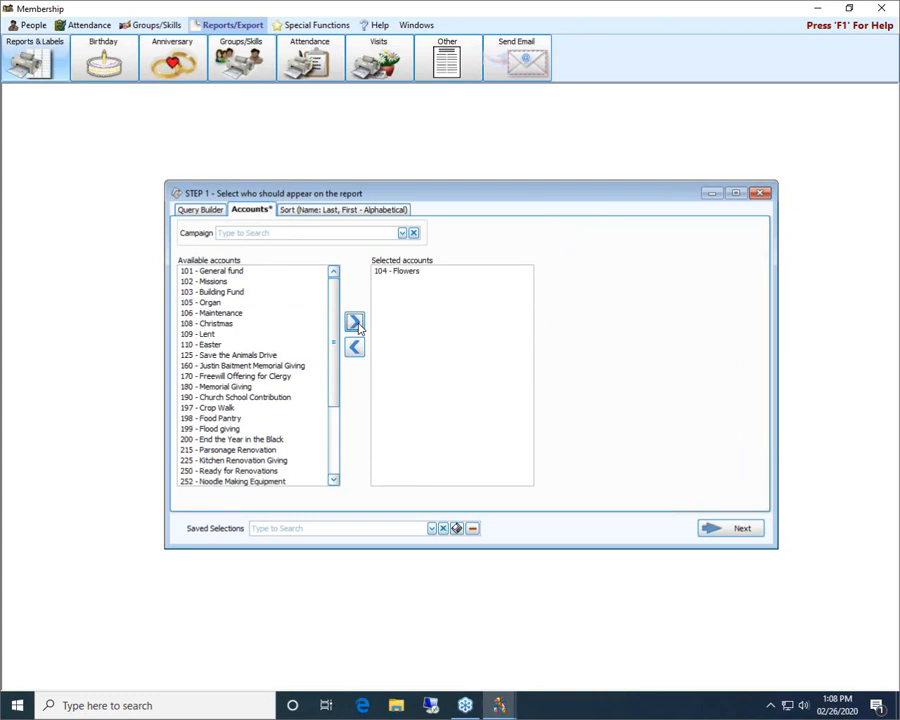
pyautogui.click(404, 272)
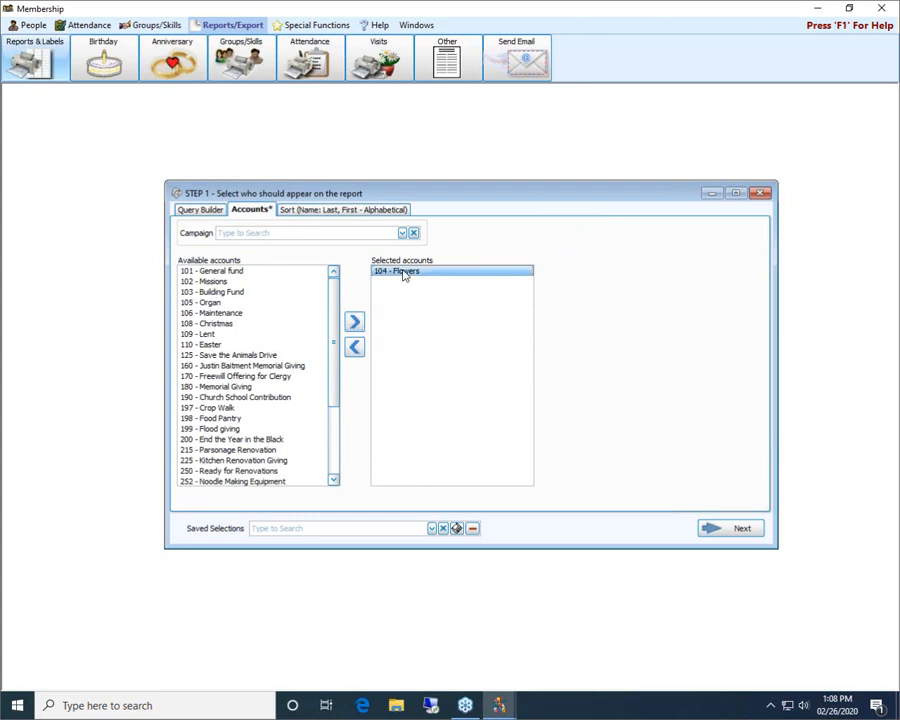
pyautogui.doubleClick(404, 273)
# Step: Add the Organ and Easter accounts individually to the report's selected accounts, and remove both again
pyautogui.click(224, 314)
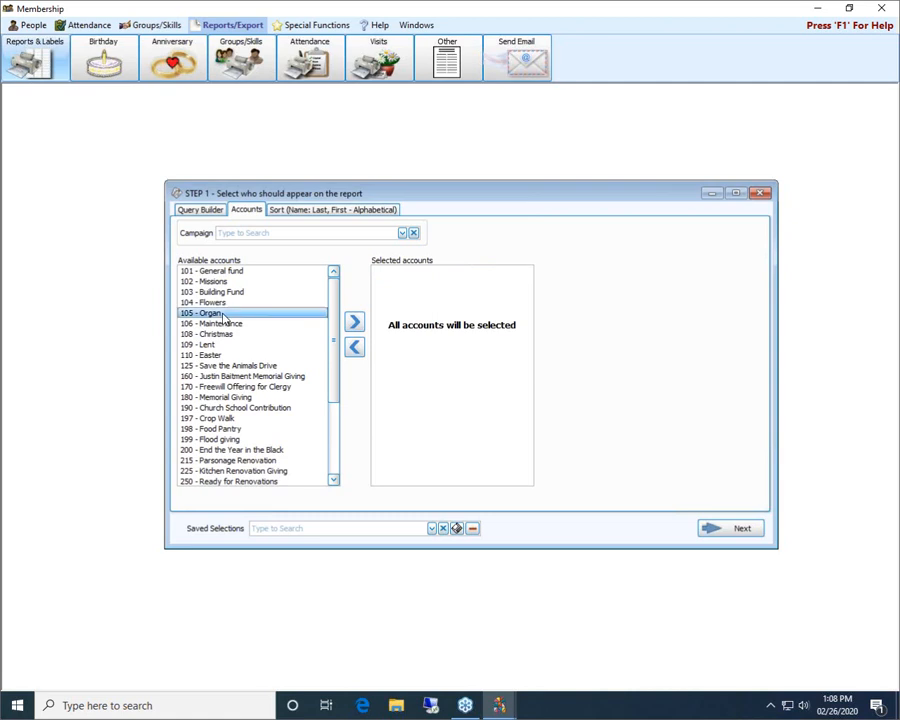
pyautogui.doubleClick(224, 316)
pyautogui.click(210, 344)
pyautogui.doubleClick(210, 344)
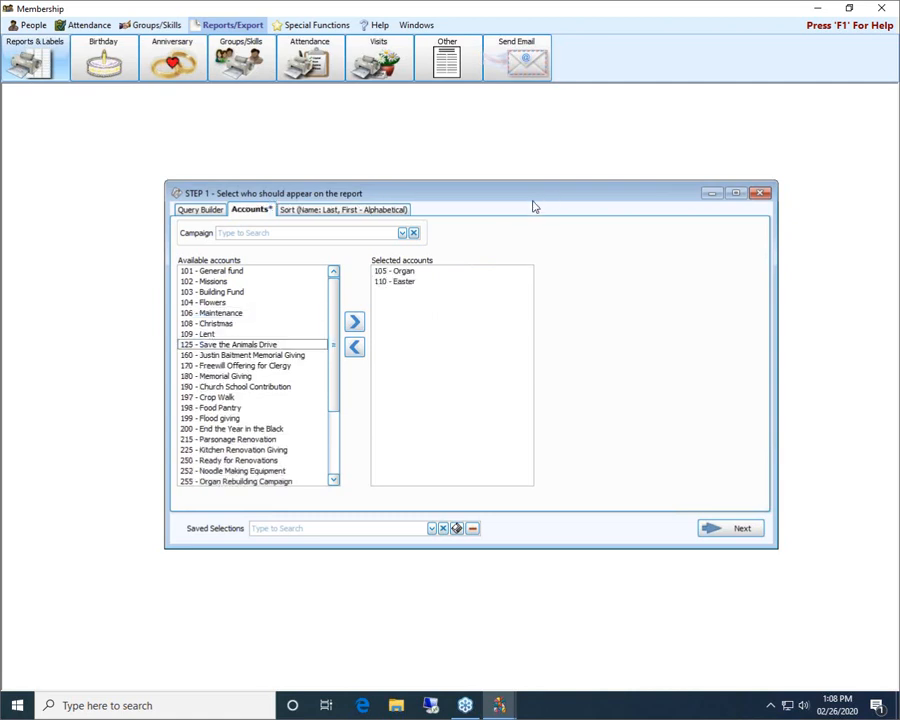
pyautogui.click(403, 271)
pyautogui.doubleClick(404, 273)
pyautogui.click(404, 274)
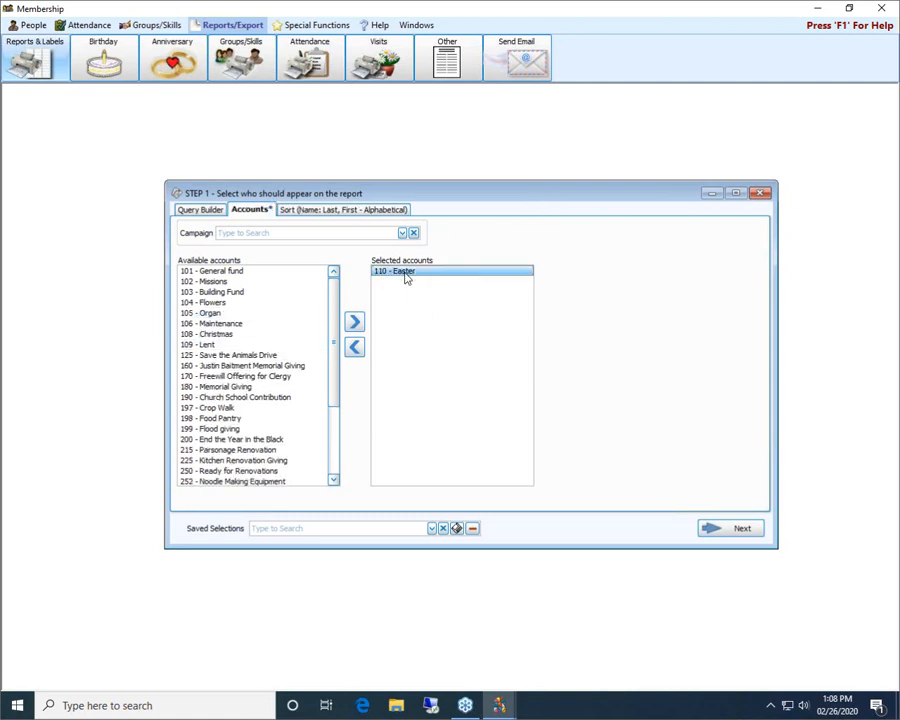
pyautogui.doubleClick(405, 275)
# Step: Add the five consecutive accounts starting with Christmas to the selected accounts as one group, and remove them all together
pyautogui.click(207, 335)
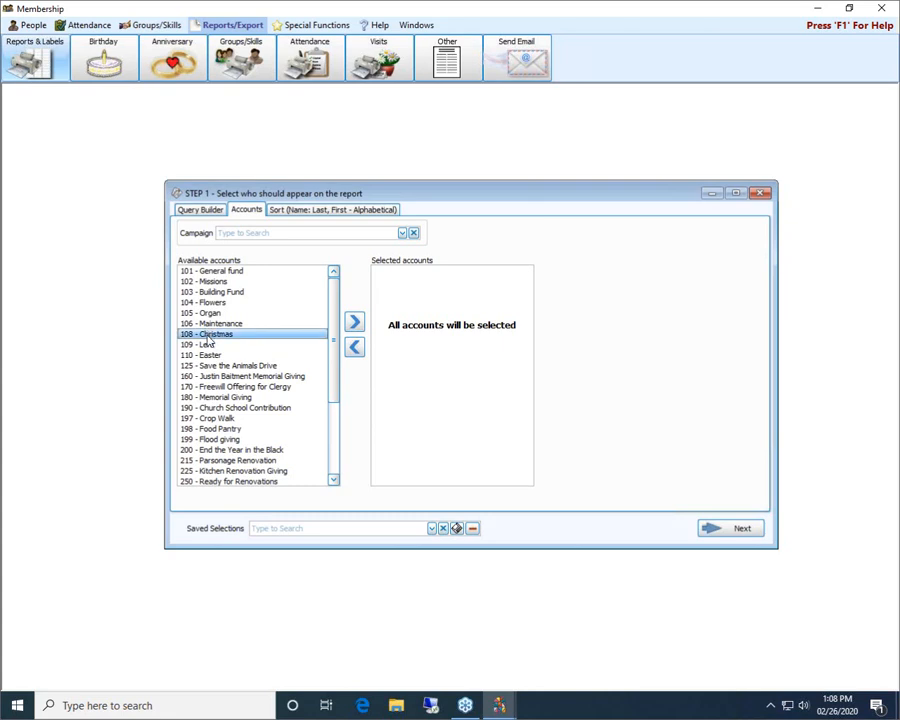
pyautogui.keyDown('shift'); pyautogui.click(224, 377); pyautogui.keyUp('shift')
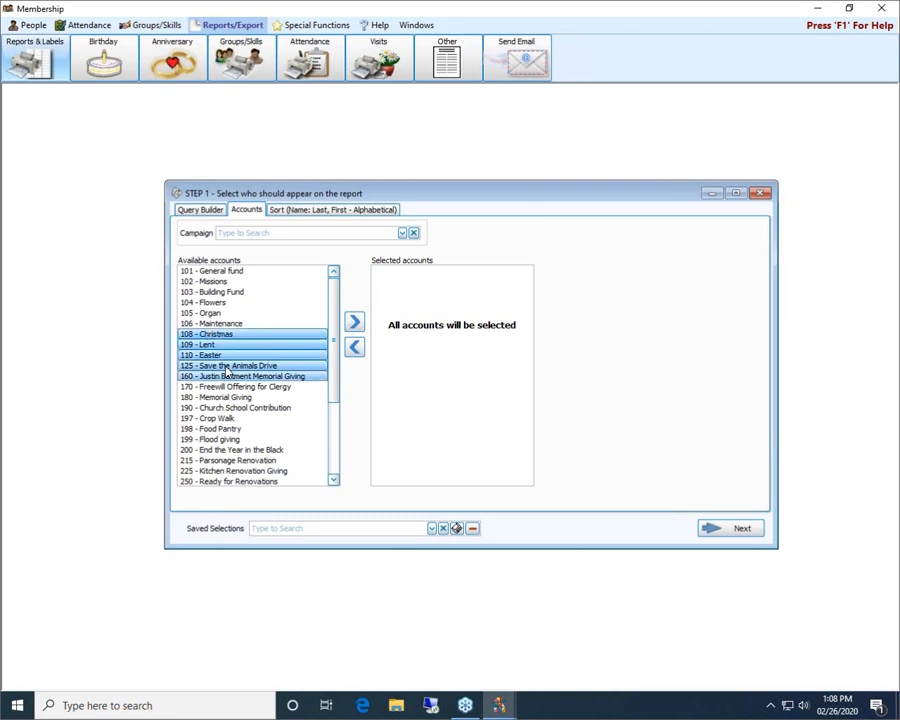
pyautogui.click(352, 322)
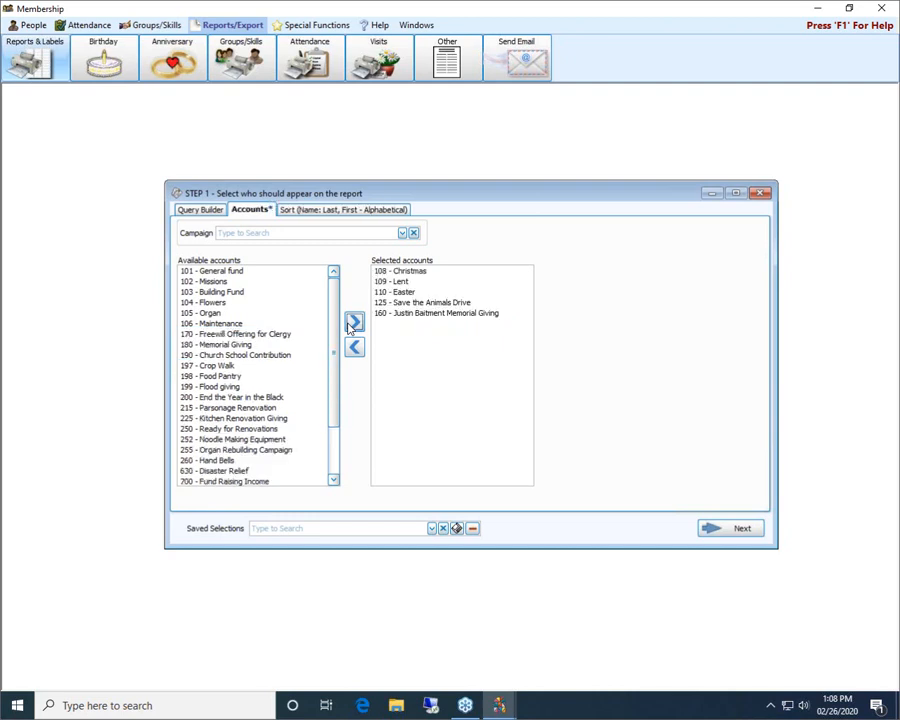
pyautogui.click(403, 271)
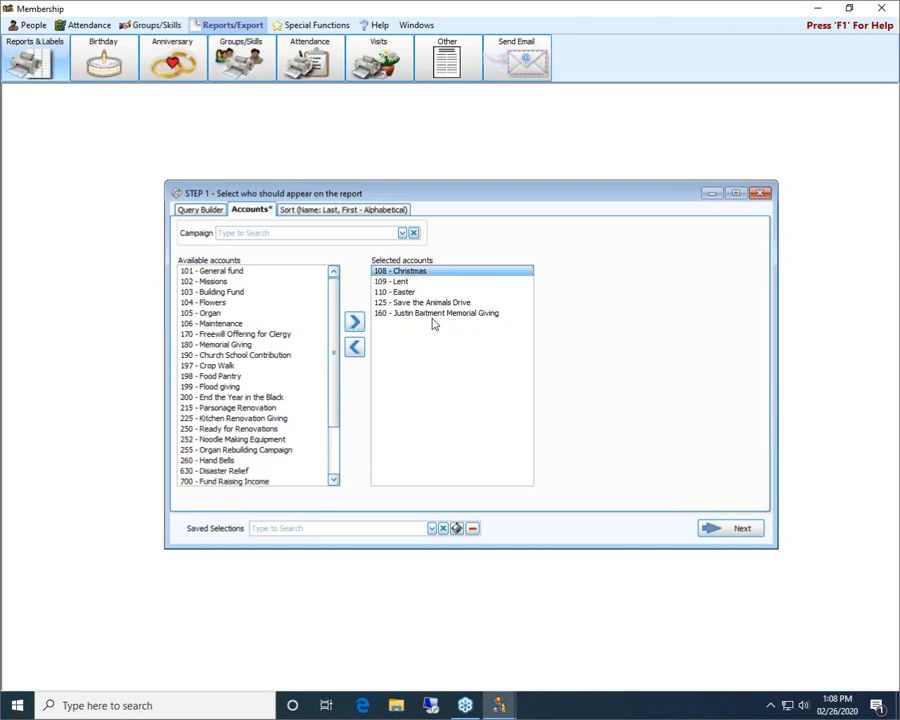
pyautogui.keyDown('shift'); pyautogui.click(430, 314); pyautogui.keyUp('shift')
pyautogui.click(355, 347)
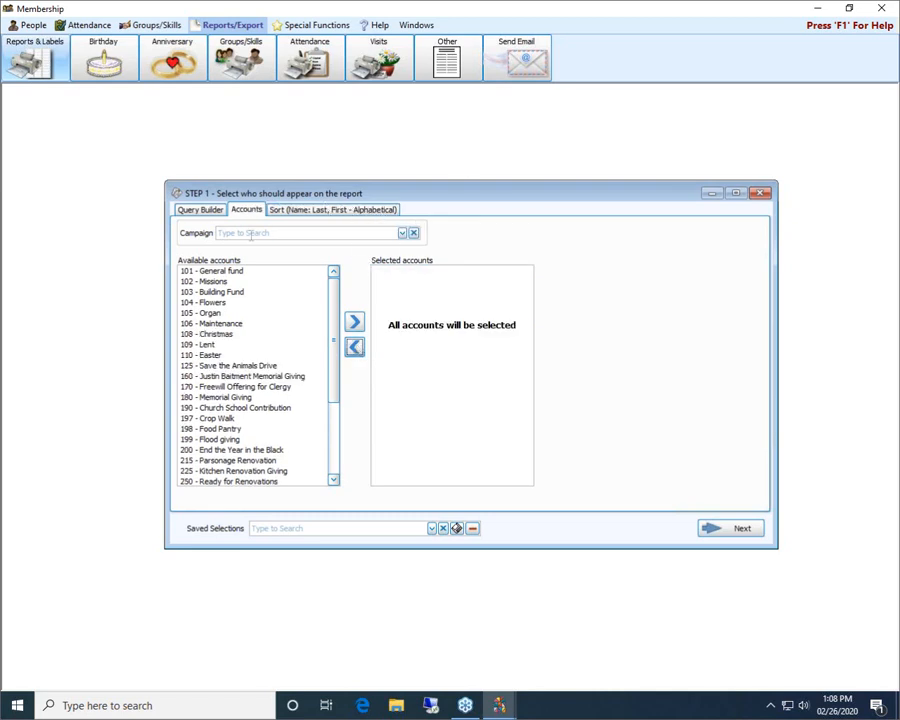
# Step: Examine the available campaigns and the choices for Sort Field 1, closing both lists without changing the selection
pyautogui.click(403, 234)
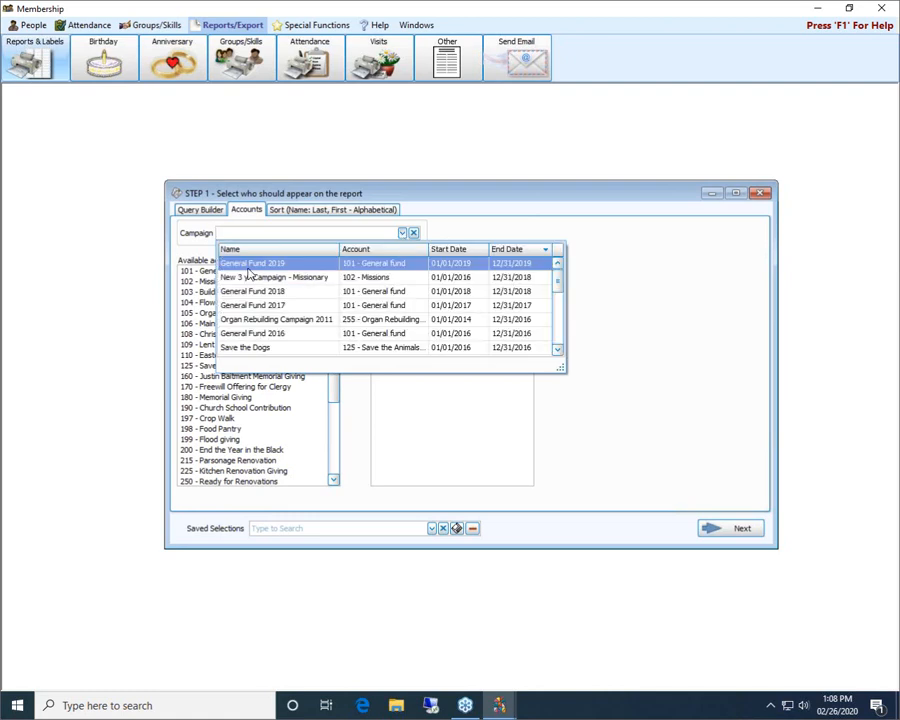
pyautogui.click(647, 250)
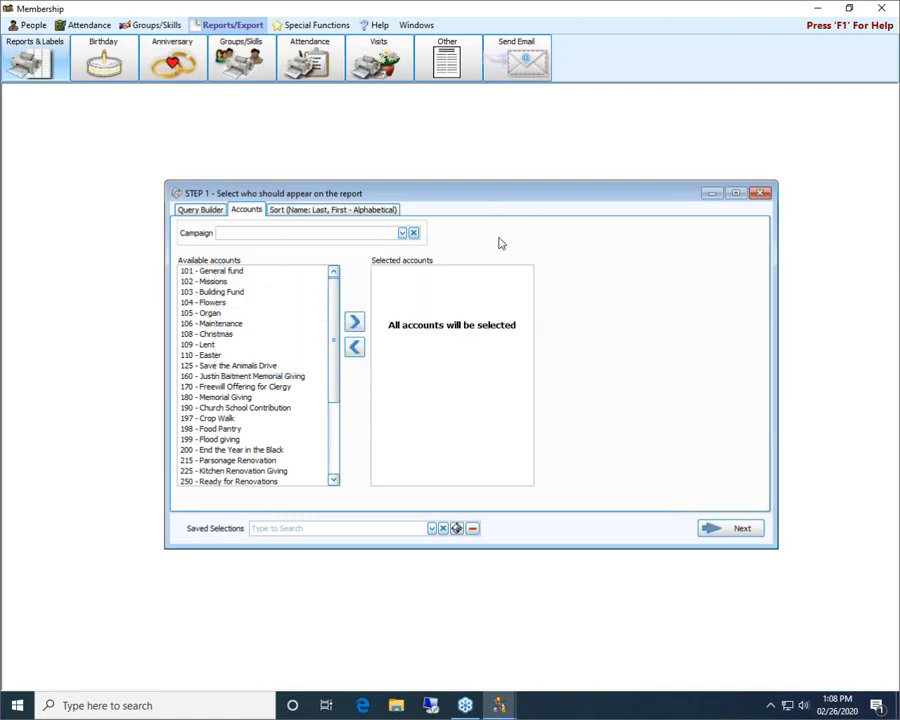
pyautogui.click(321, 214)
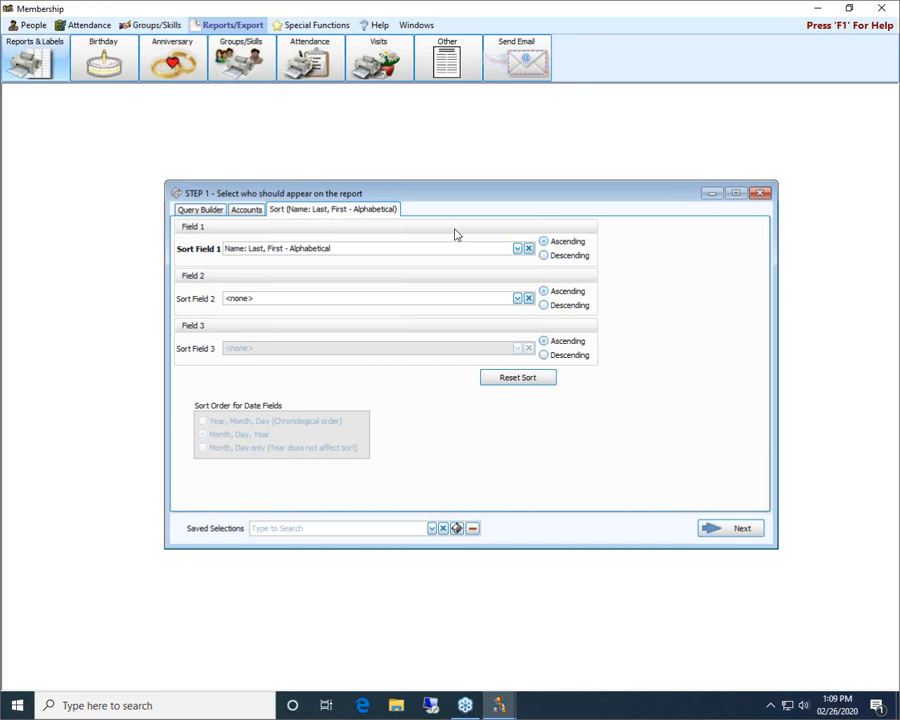
pyautogui.click(516, 249)
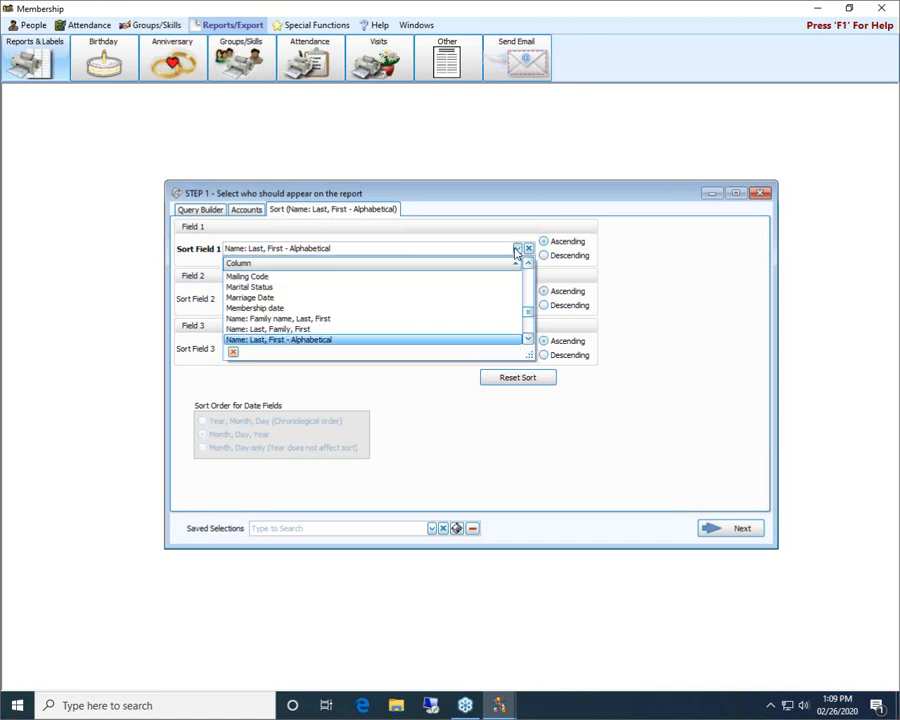
pyautogui.scroll(3, 501, 276)
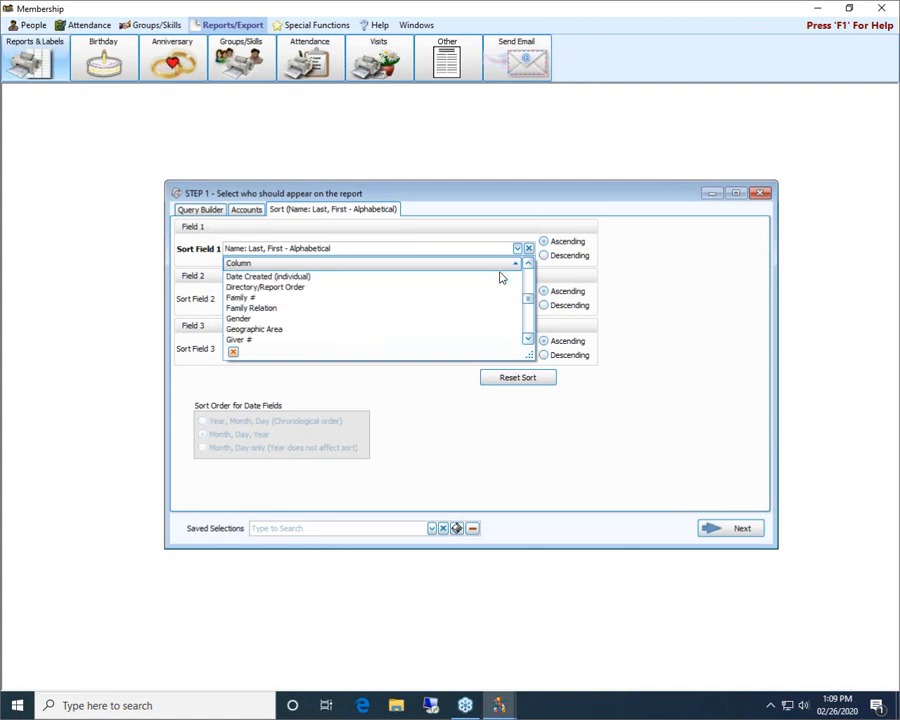
pyautogui.scroll(6, 501, 277)
pyautogui.scroll(-5, 501, 277)
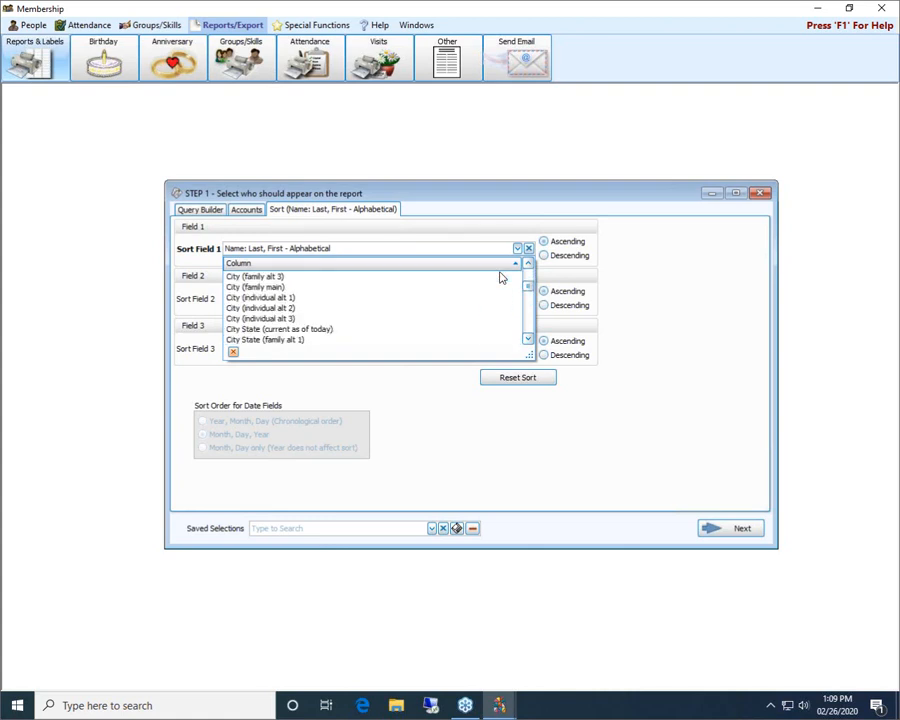
pyautogui.scroll(-15, 501, 277)
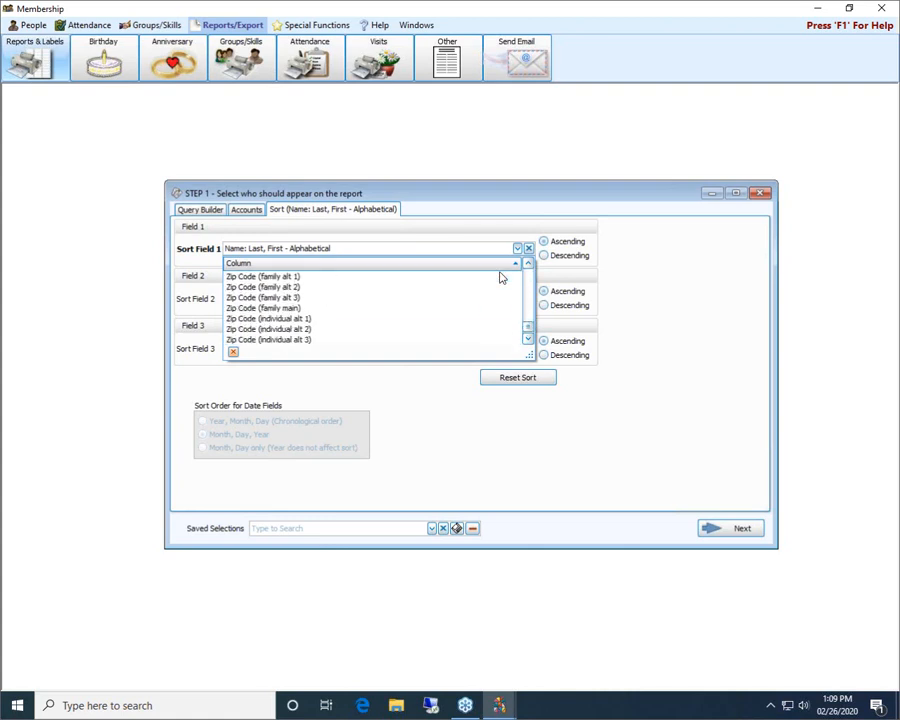
pyautogui.click(712, 304)
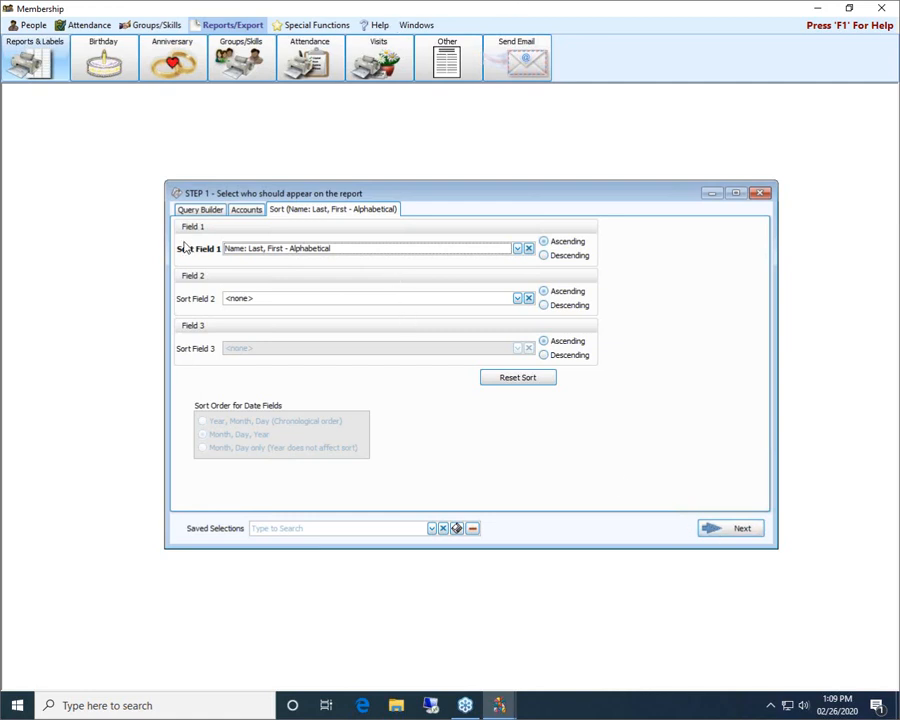
# Step: Add a people selection criterion limiting Status Code to Active Member, Associate Member and Out of Town Member
pyautogui.click(197, 211)
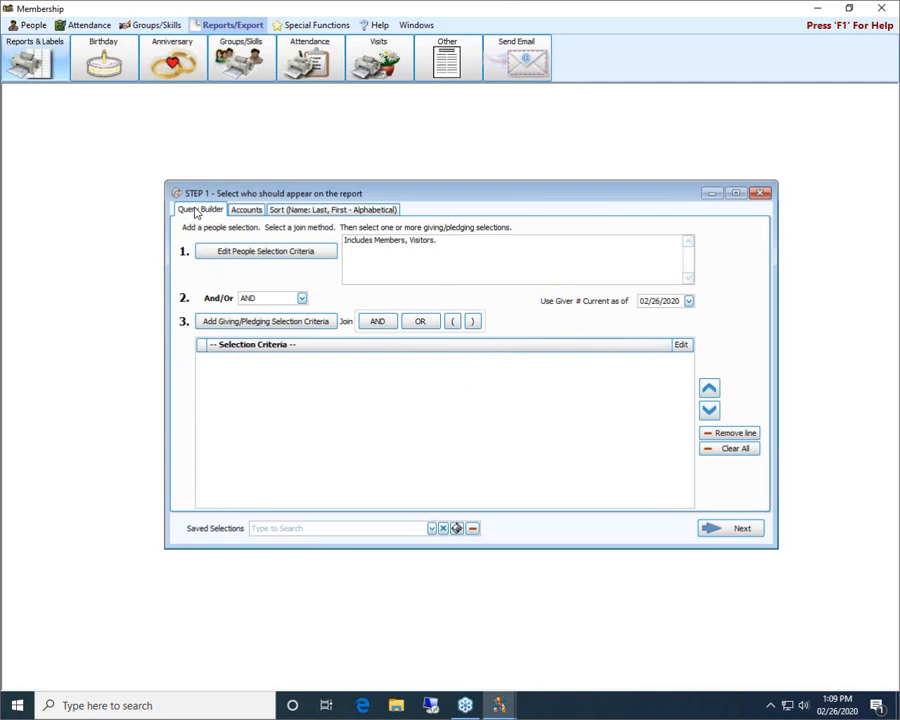
pyautogui.click(264, 252)
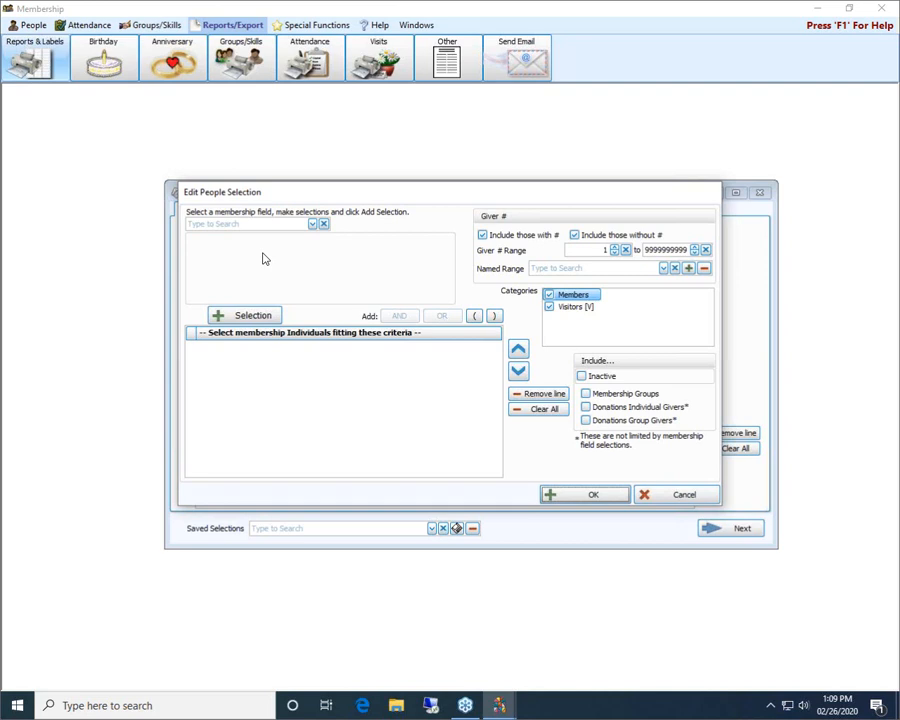
pyautogui.click(313, 225)
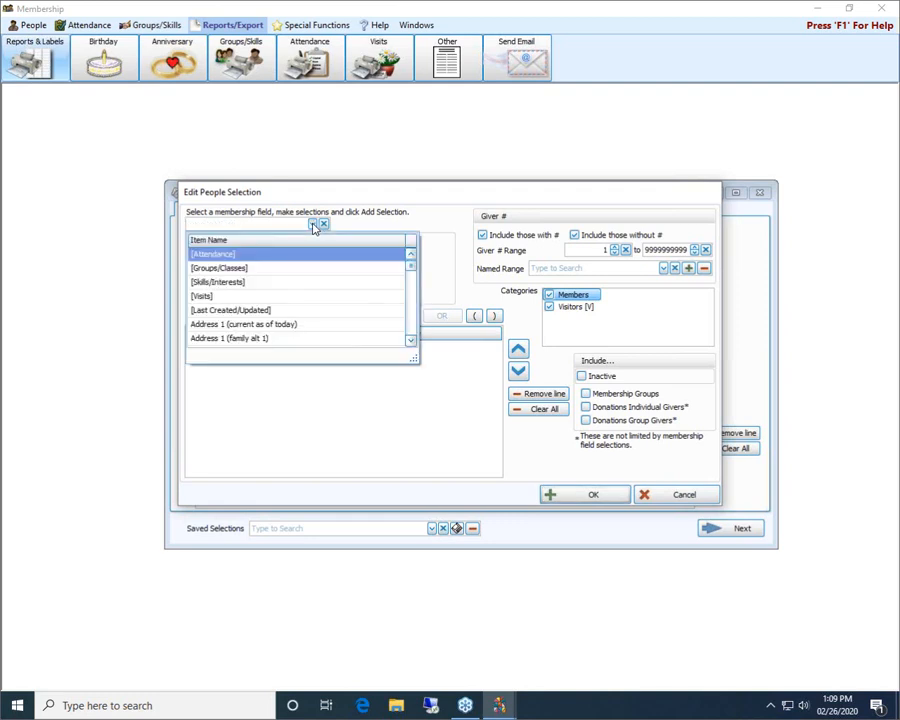
pyautogui.click(313, 226)
pyautogui.click(231, 225)
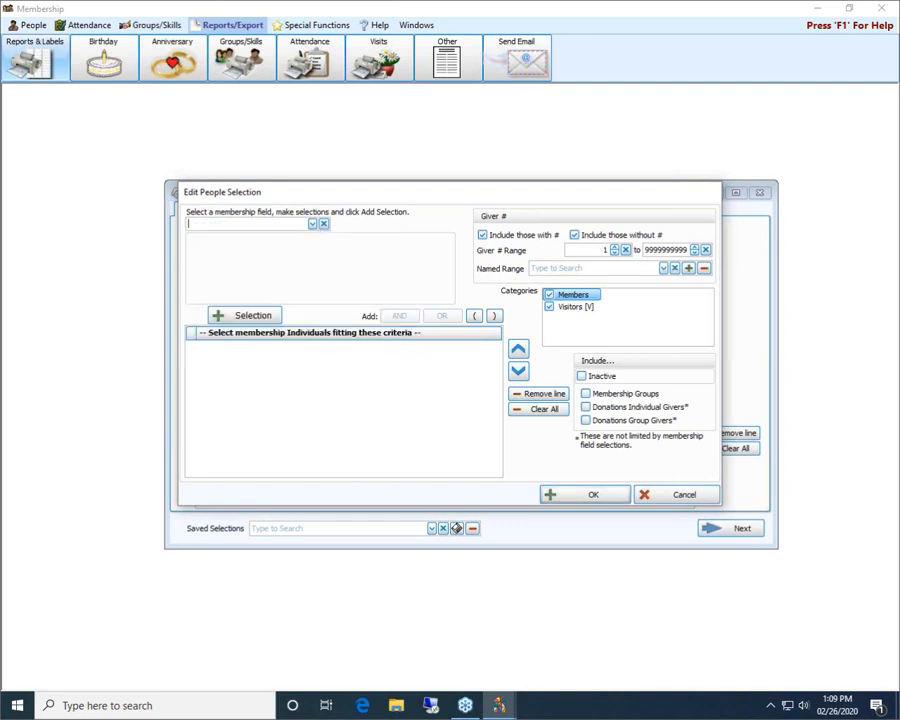
pyautogui.write('stat')
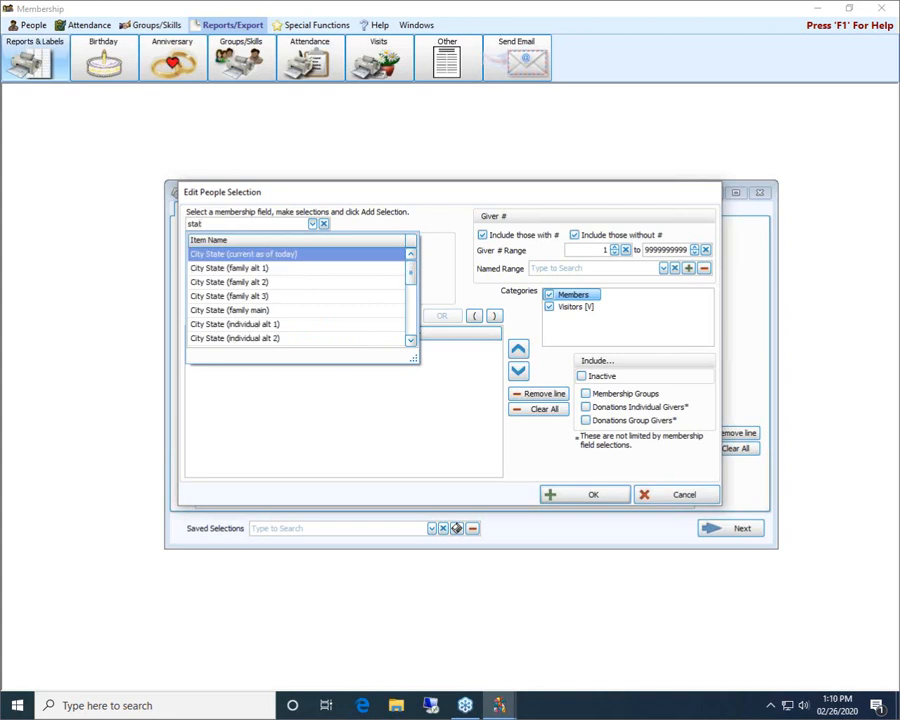
pyautogui.write('u')
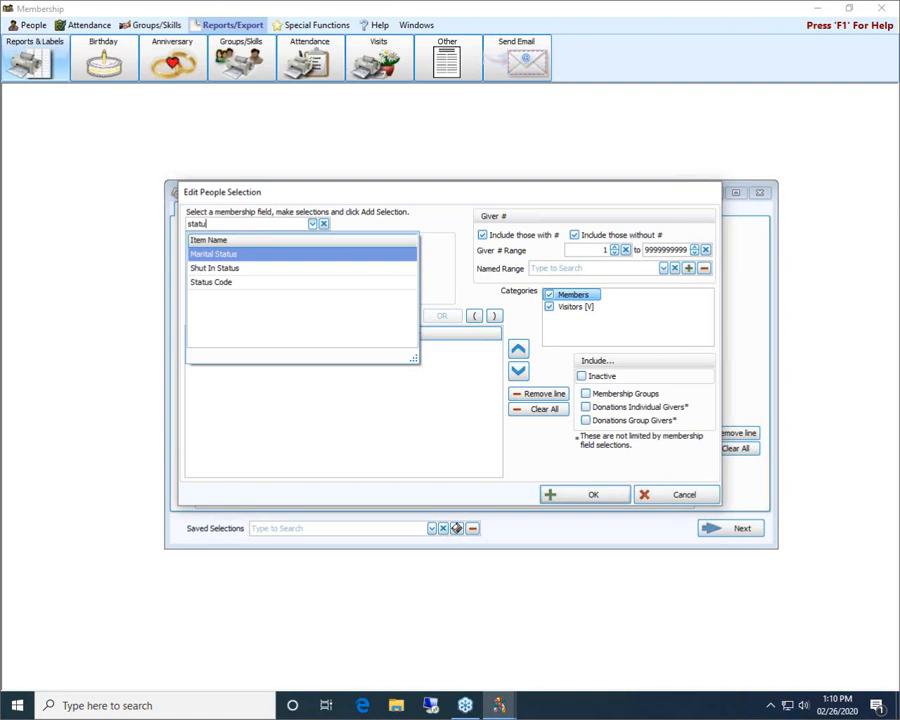
pyautogui.click(235, 285)
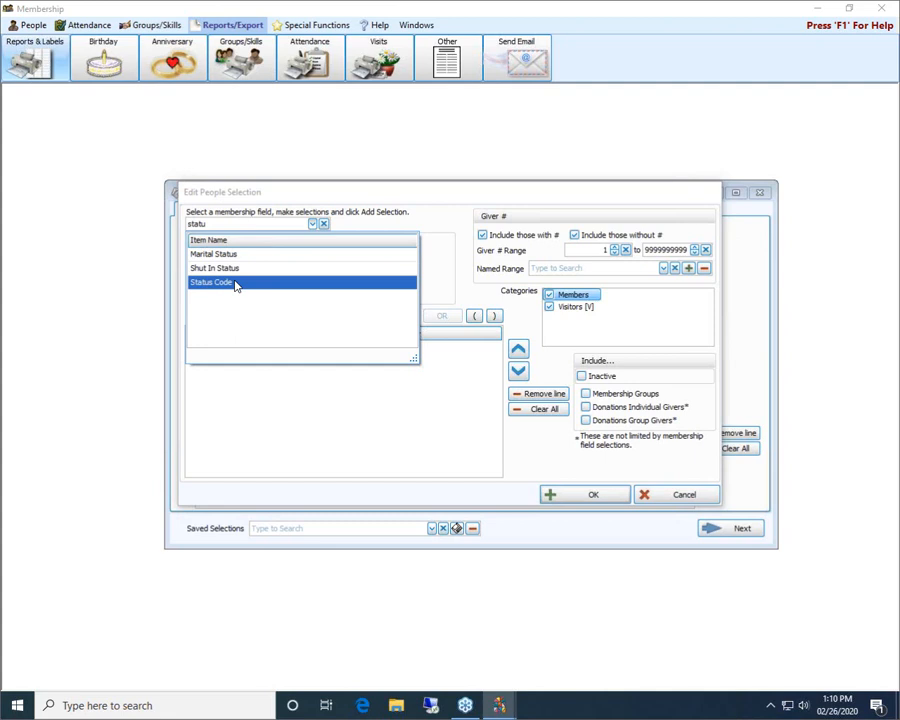
pyautogui.click(235, 283)
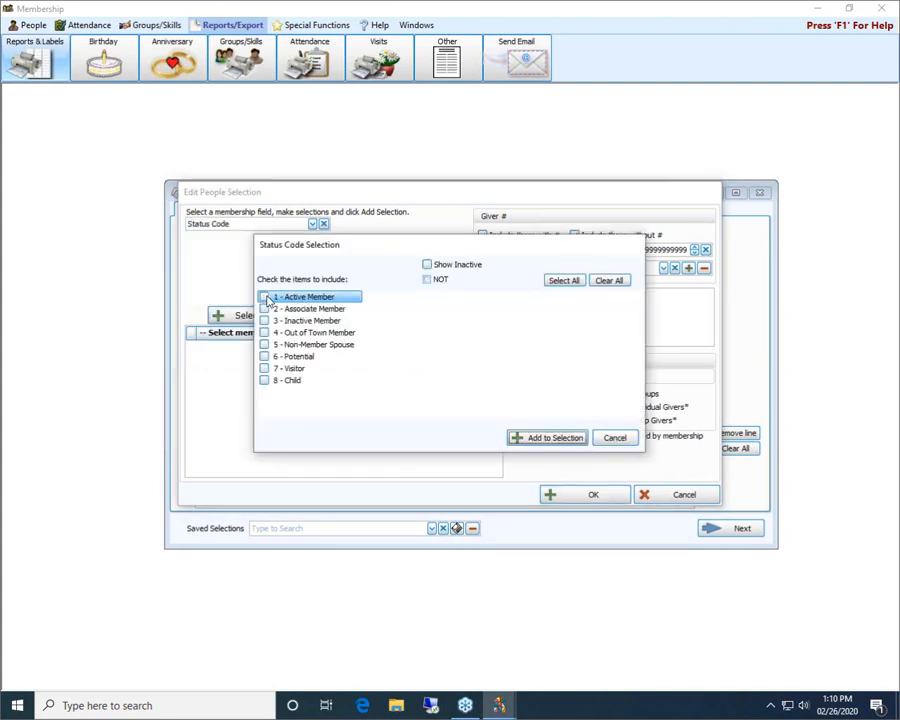
pyautogui.click(265, 297)
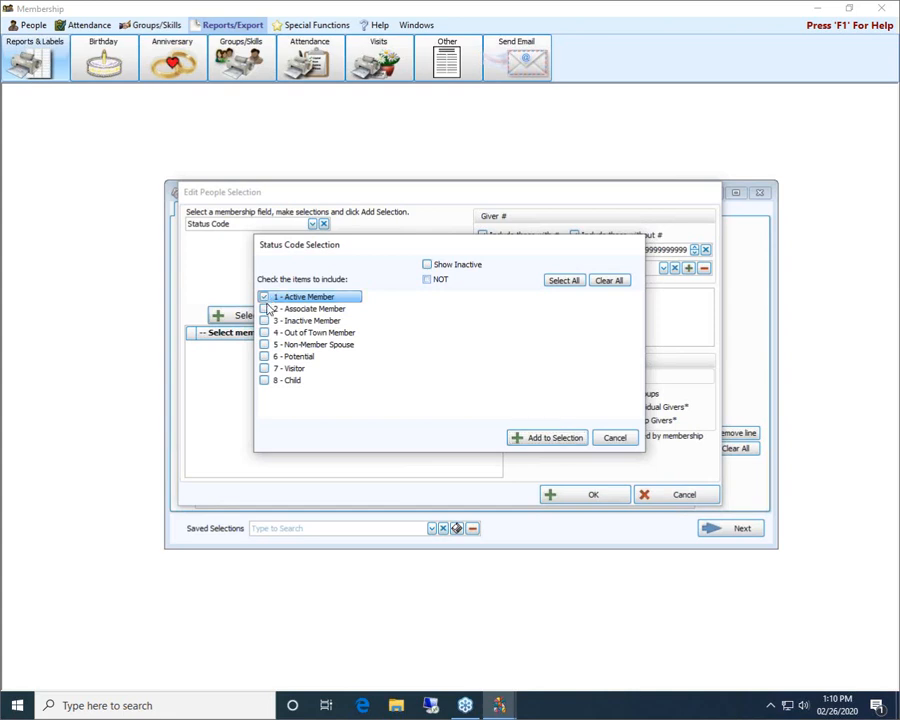
pyautogui.click(265, 309)
pyautogui.click(265, 333)
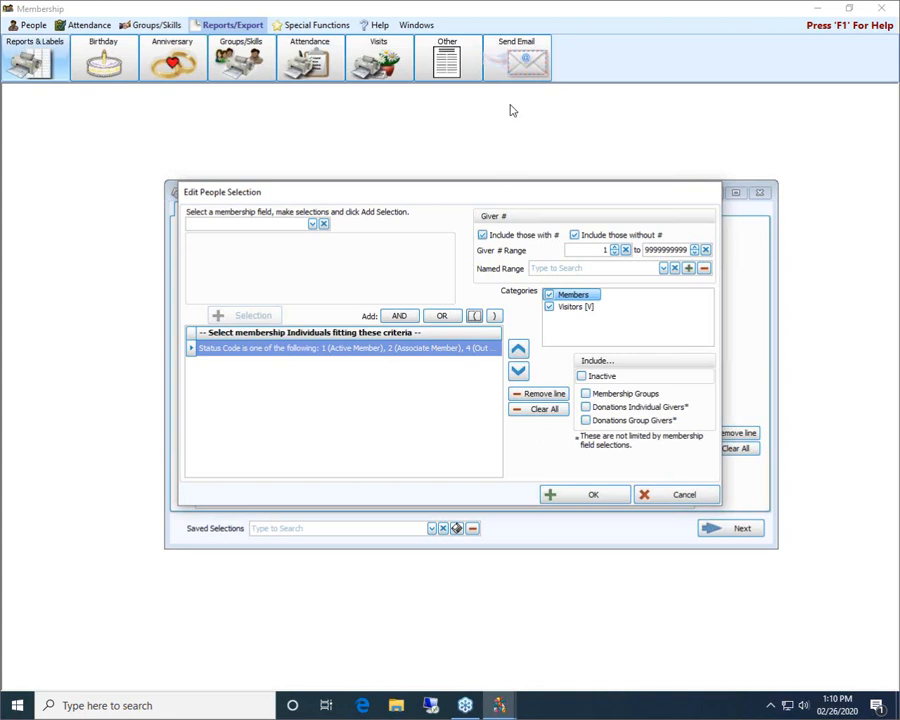
# Step: Join a second people criterion with AND that requires the Email Address to be blank
pyautogui.click(400, 316)
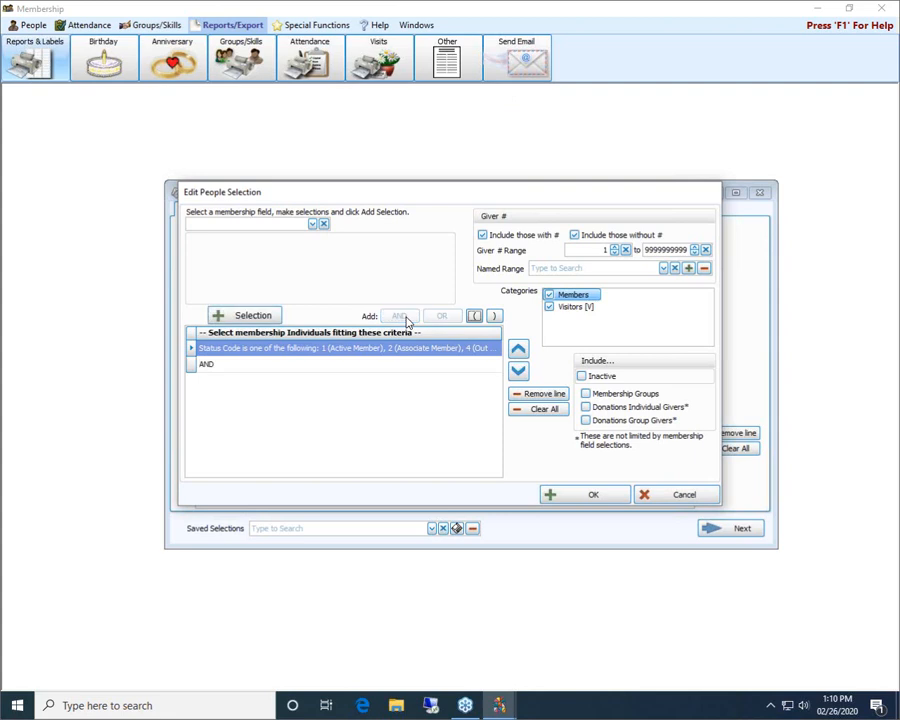
pyautogui.click(290, 224)
pyautogui.write('email')
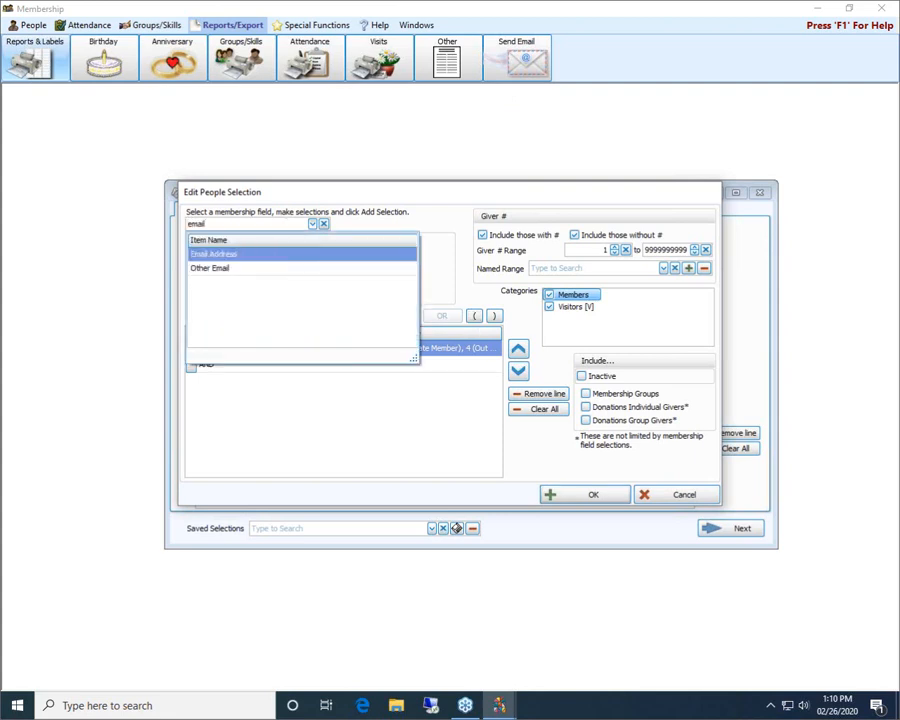
pyautogui.click(268, 257)
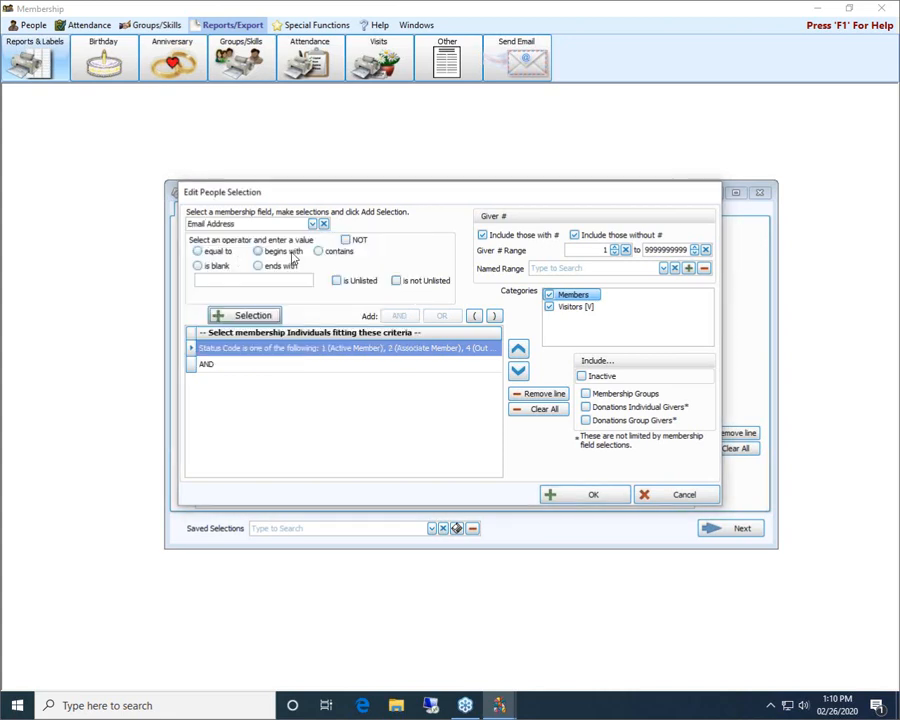
pyautogui.click(198, 266)
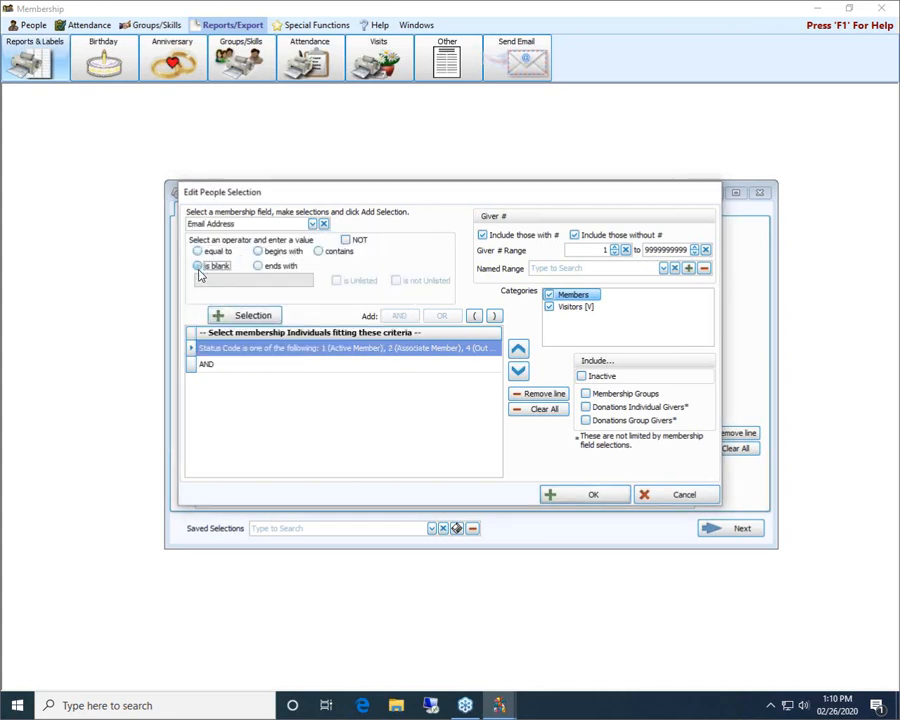
pyautogui.click(250, 317)
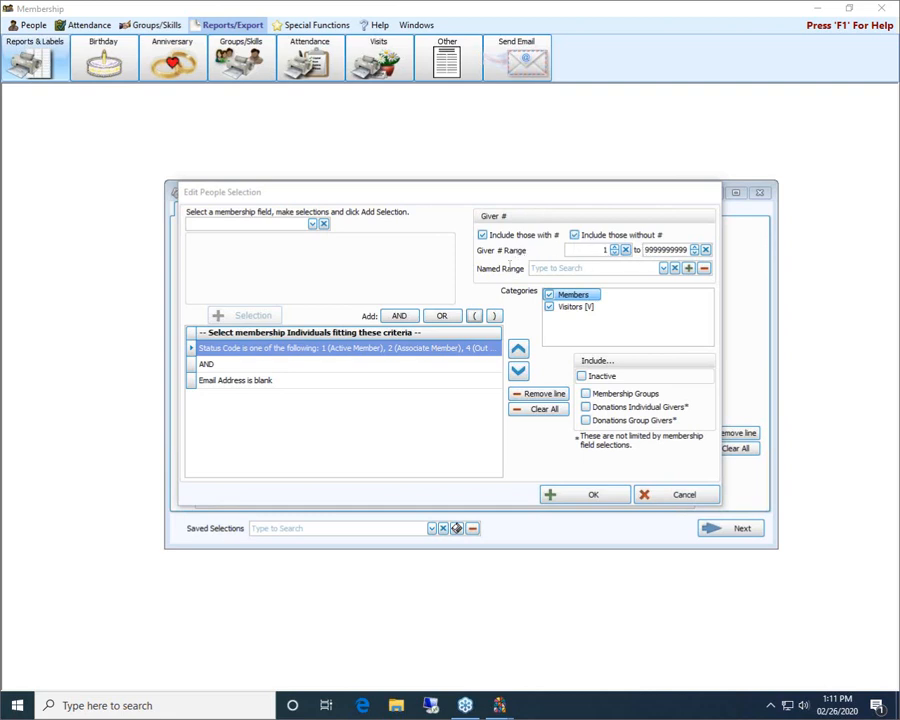
# Step: Examine the new and existing named giver number ranges without choosing one, and apply the people selection criteria
pyautogui.click(688, 269)
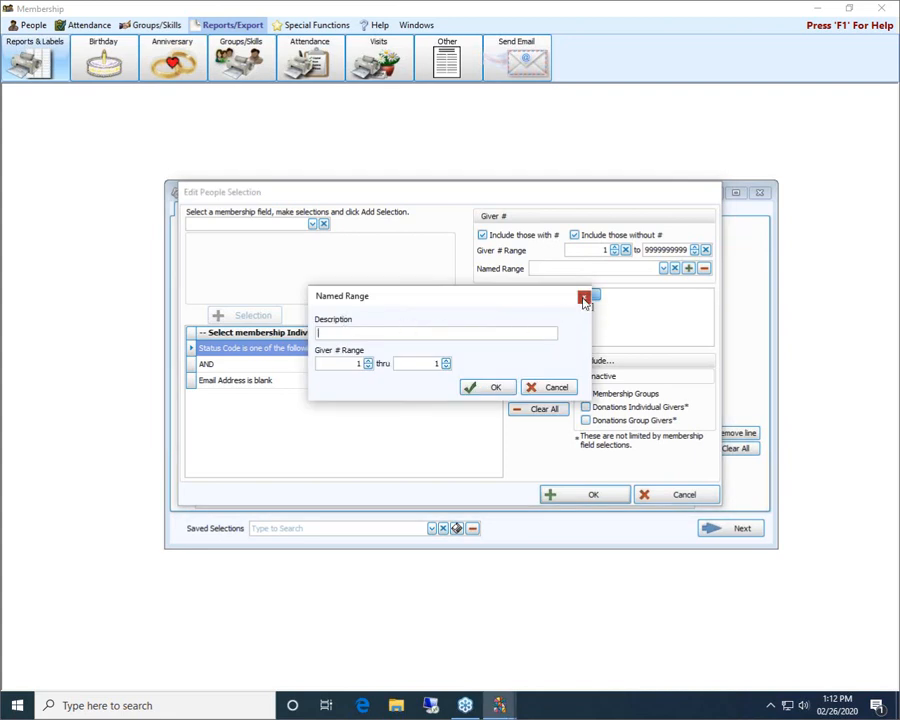
pyautogui.click(584, 298)
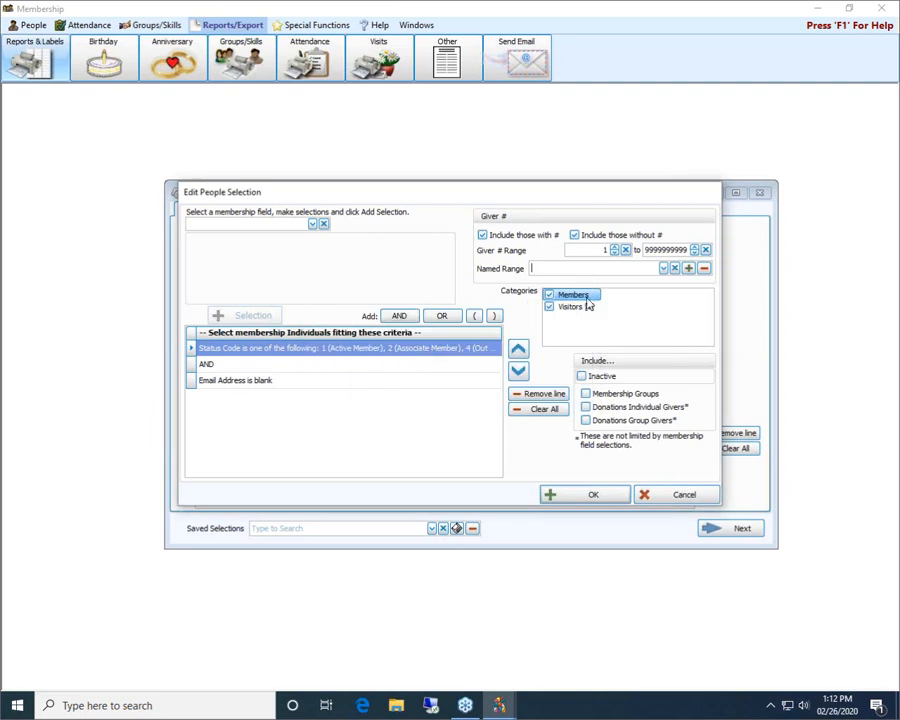
pyautogui.click(663, 268)
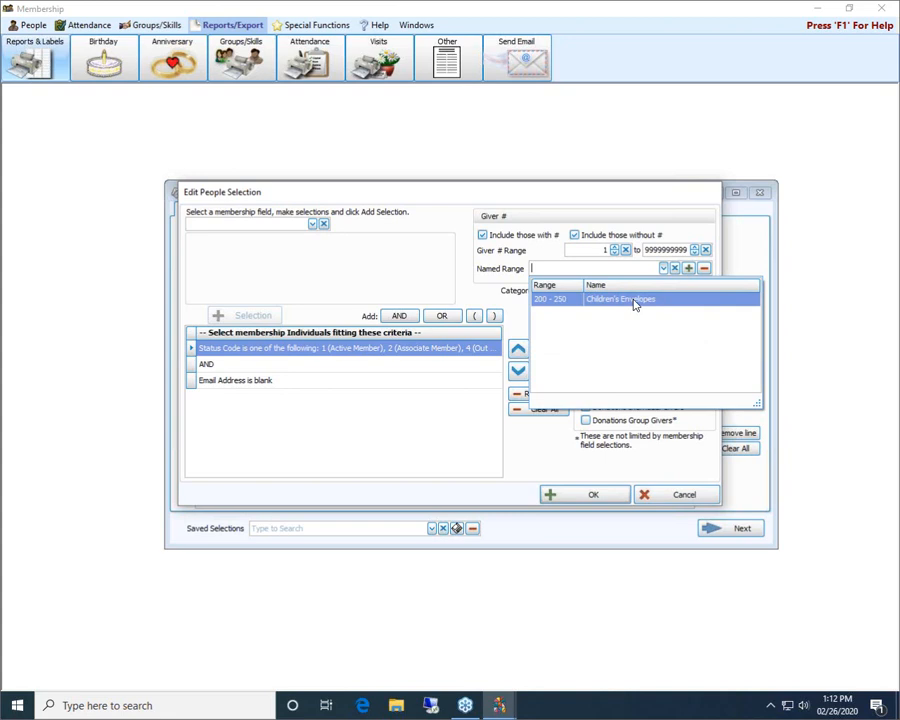
pyautogui.click(530, 224)
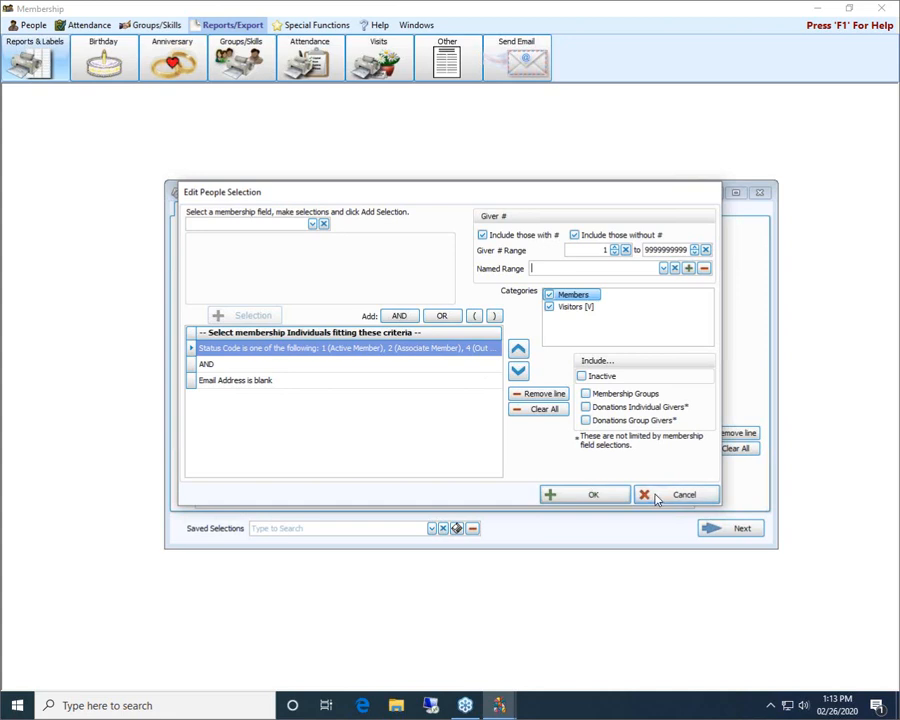
pyautogui.click(588, 496)
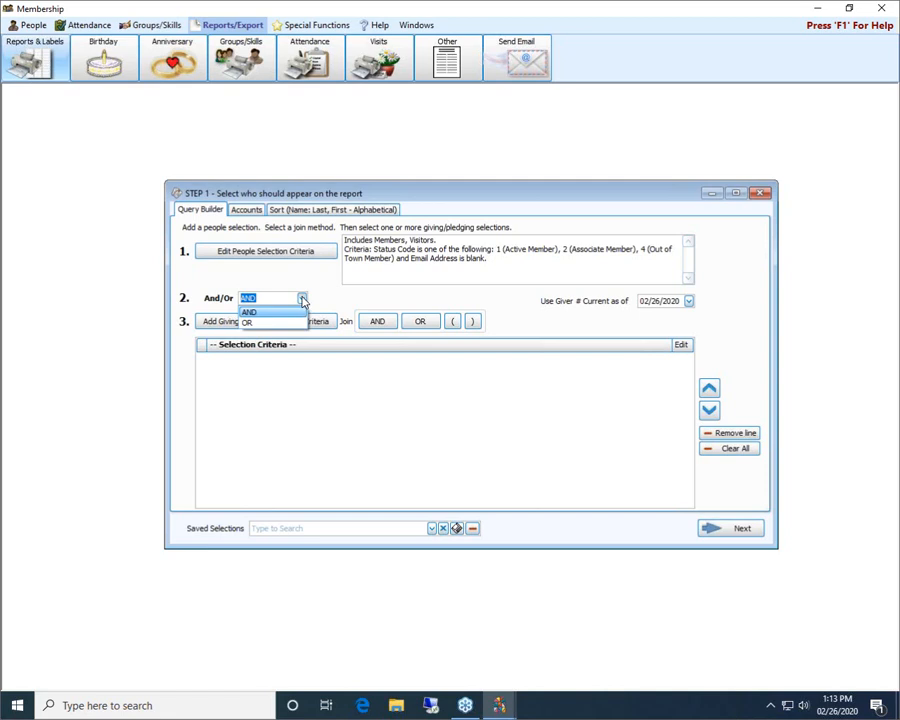
# Step: Keep AND as the join method, and preview the people matching the selection before returning to the query builder
pyautogui.click(302, 313)
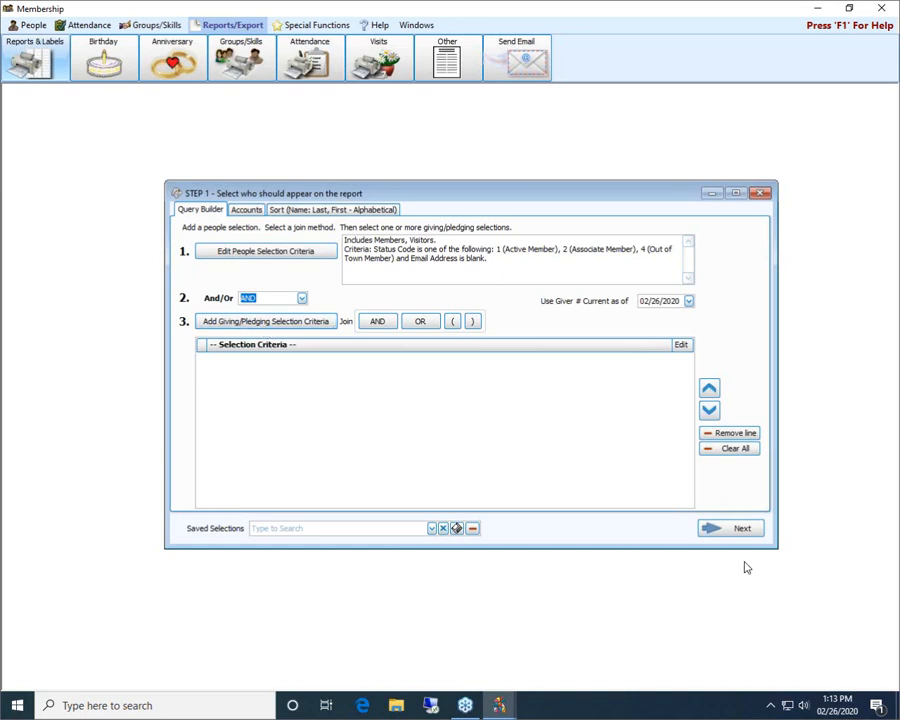
pyautogui.click(731, 533)
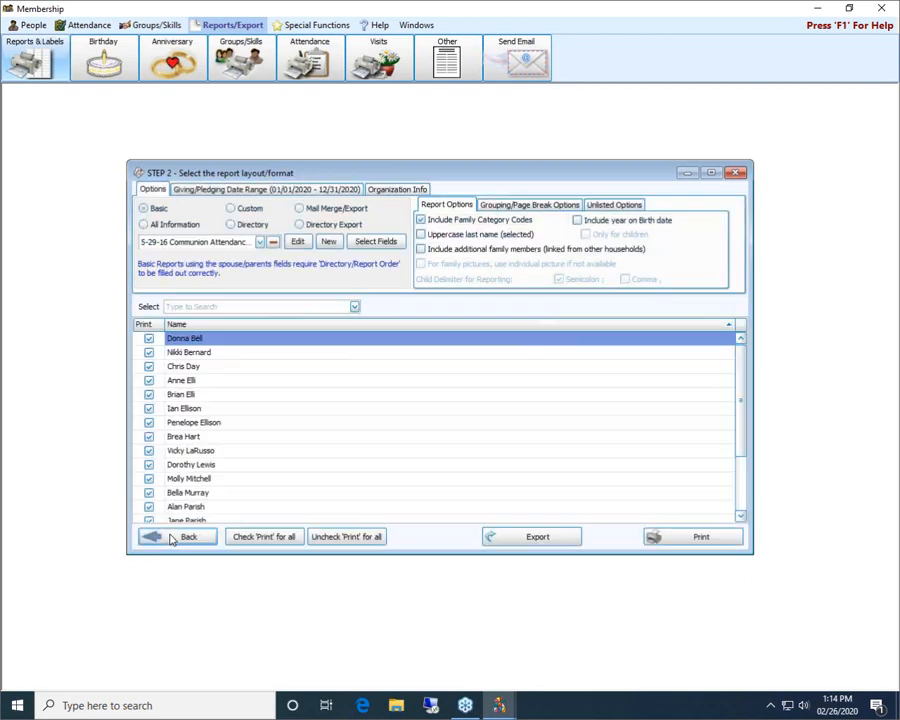
pyautogui.click(176, 537)
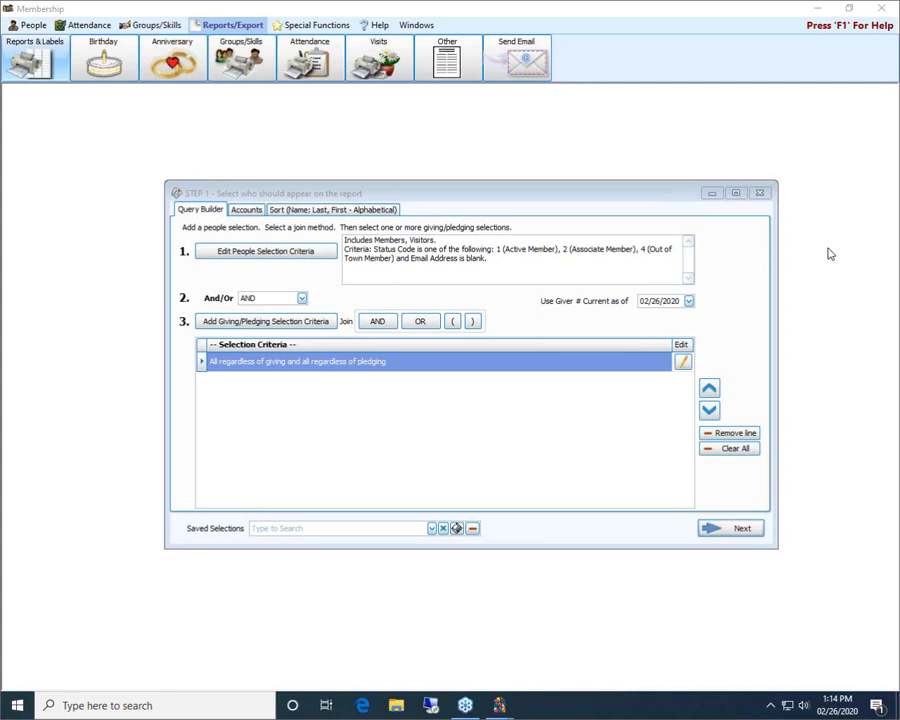
# Step: Add a criterion for 01/01/2019 to 12/31/2019 with all giving and only those who pledged, and remove the line that includes all regardless
pyautogui.click(275, 322)
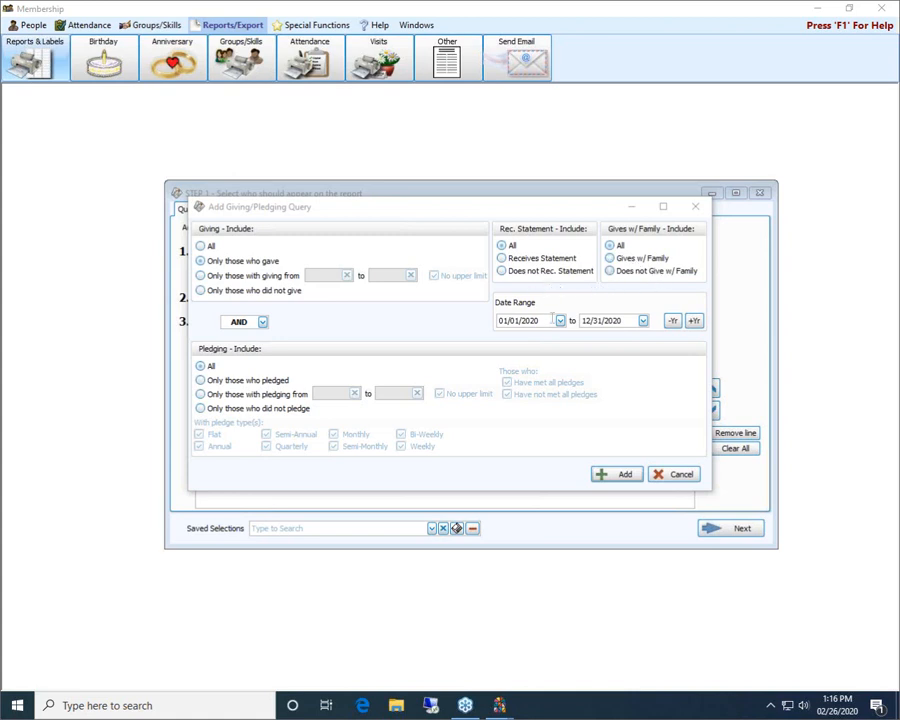
pyautogui.click(674, 321)
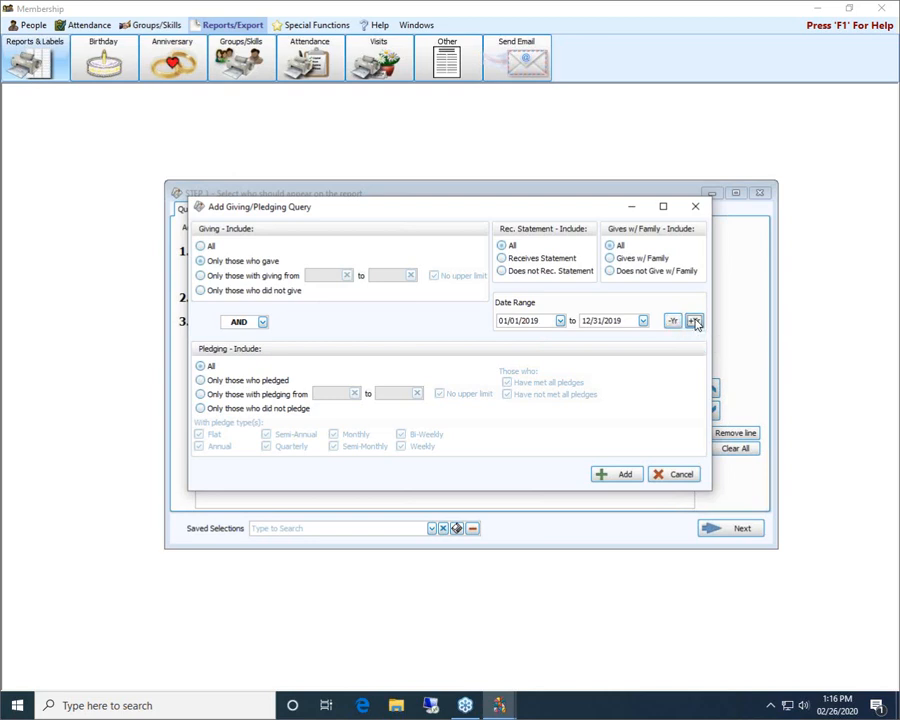
pyautogui.click(694, 321)
pyautogui.click(672, 321)
pyautogui.click(201, 247)
pyautogui.click(200, 381)
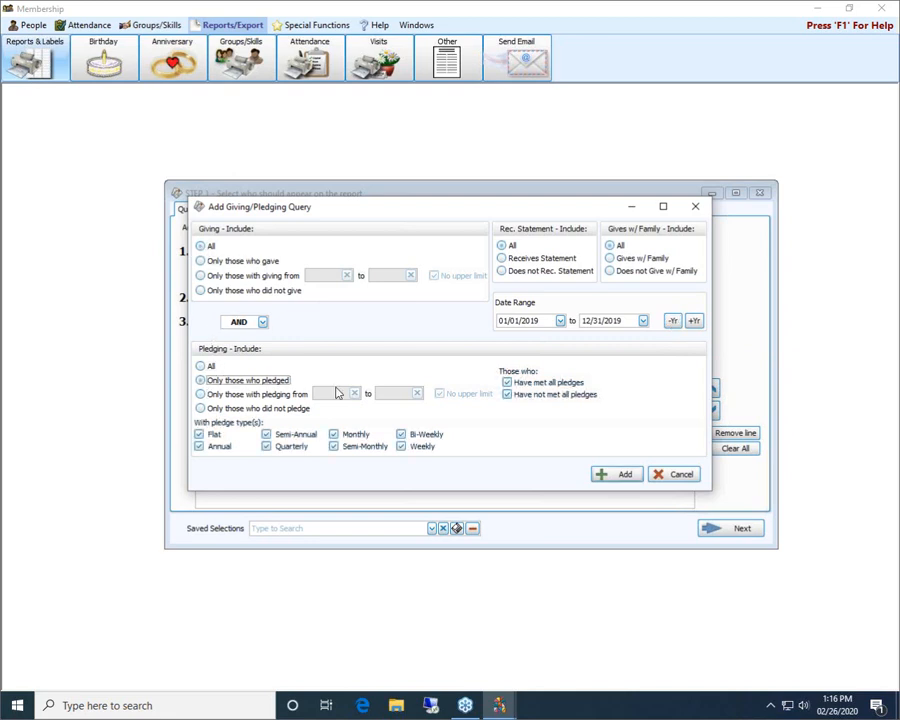
pyautogui.click(625, 475)
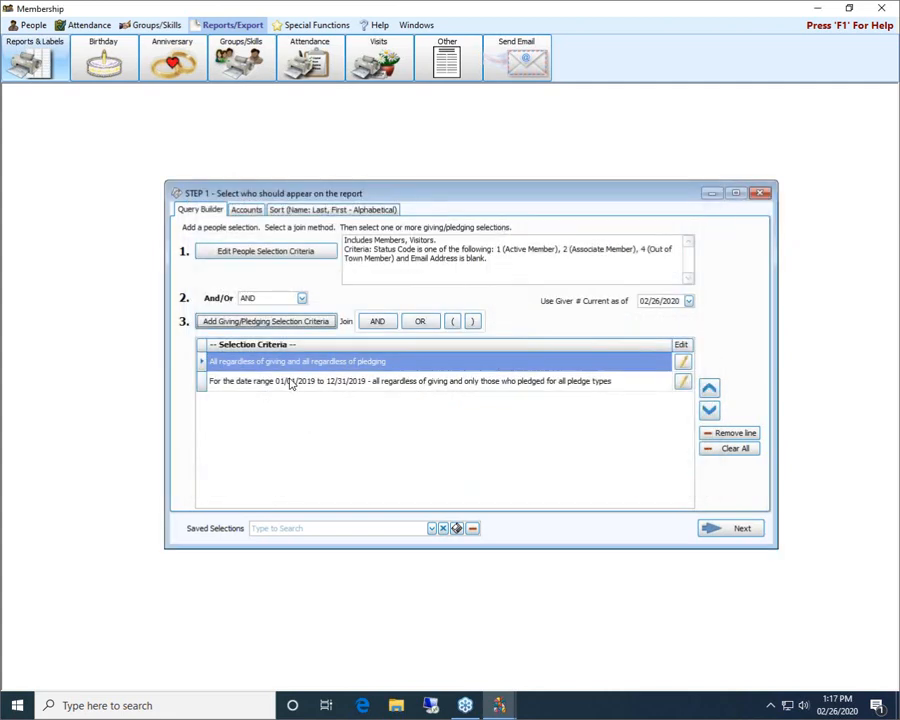
pyautogui.click(727, 434)
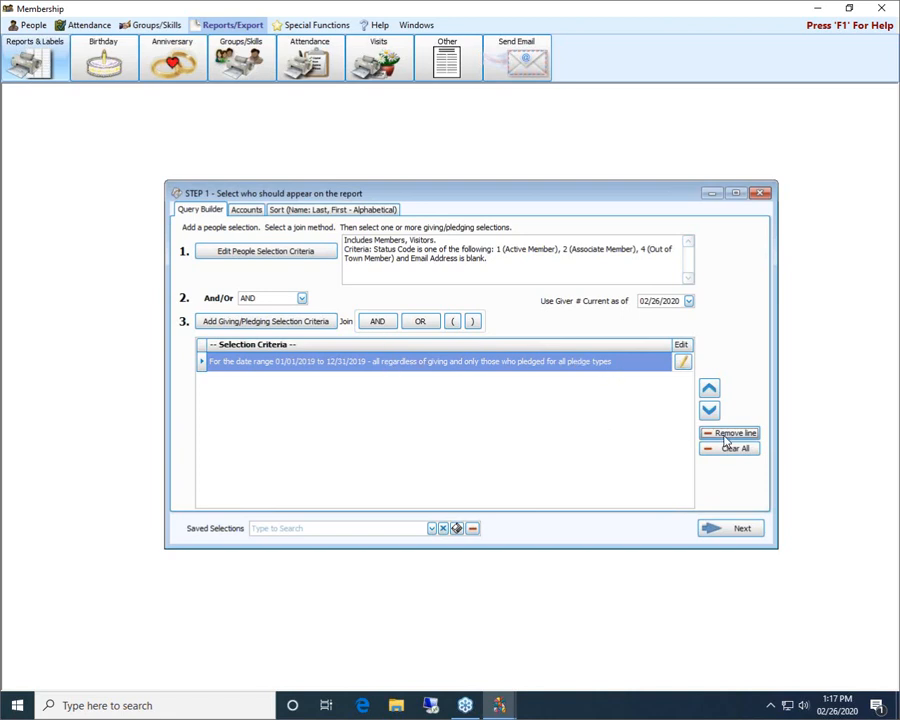
# Step: Join a second giving/pledging criterion with AND for 01/01/2020 to 12/31/2020, with all giving and only those who did not pledge
pyautogui.click(372, 324)
pyautogui.click(258, 324)
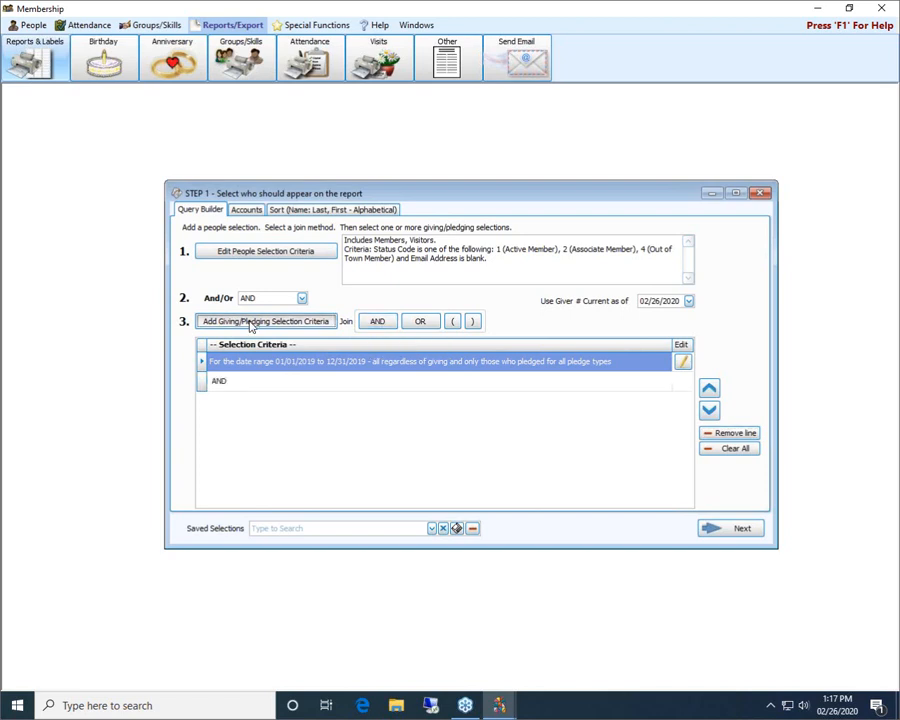
pyautogui.click(222, 261)
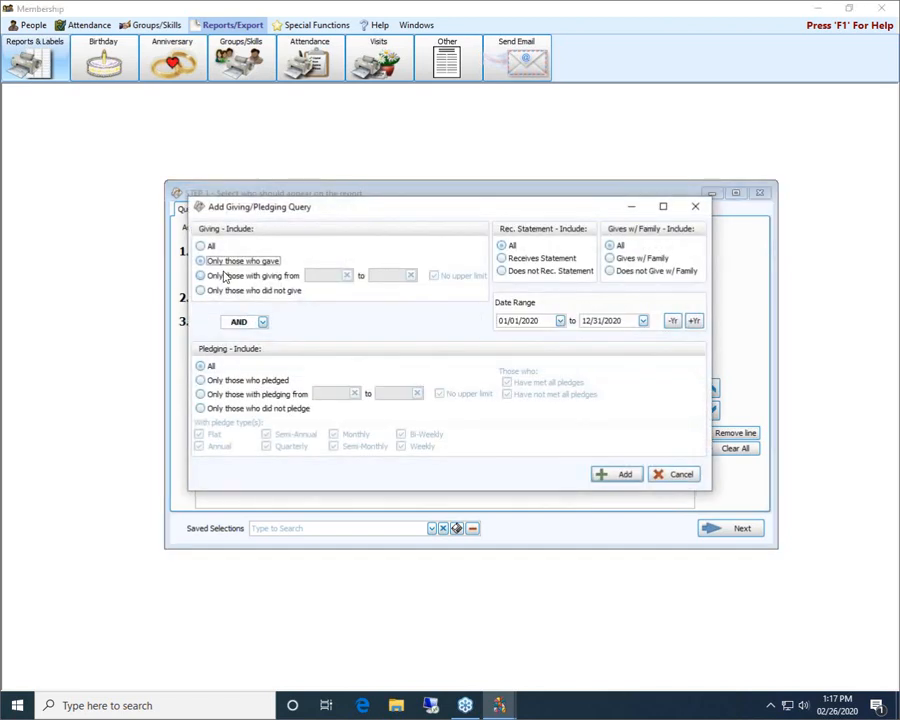
pyautogui.click(201, 246)
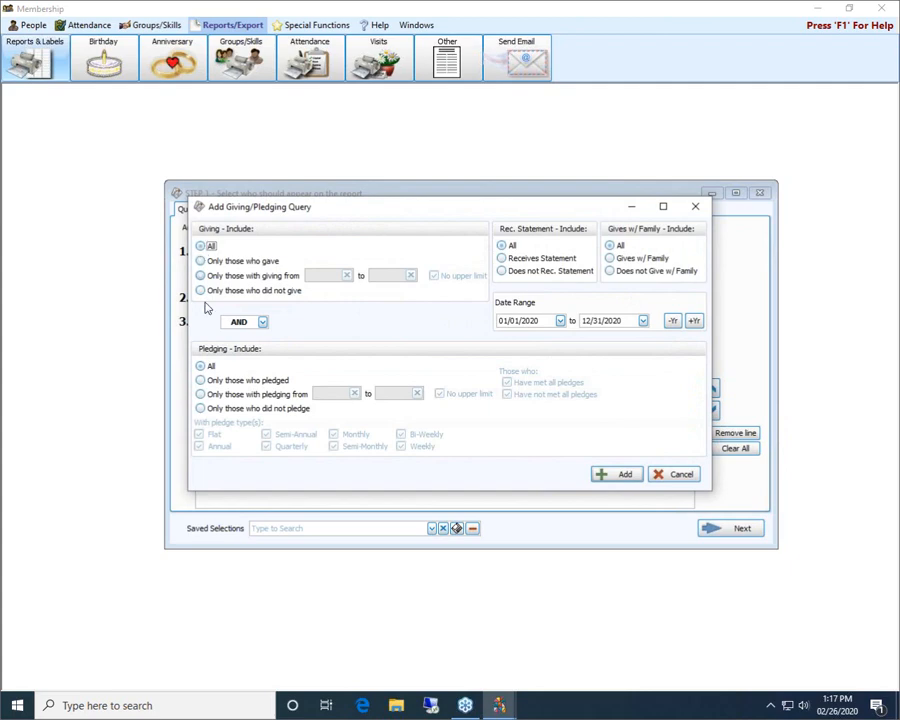
pyautogui.click(204, 411)
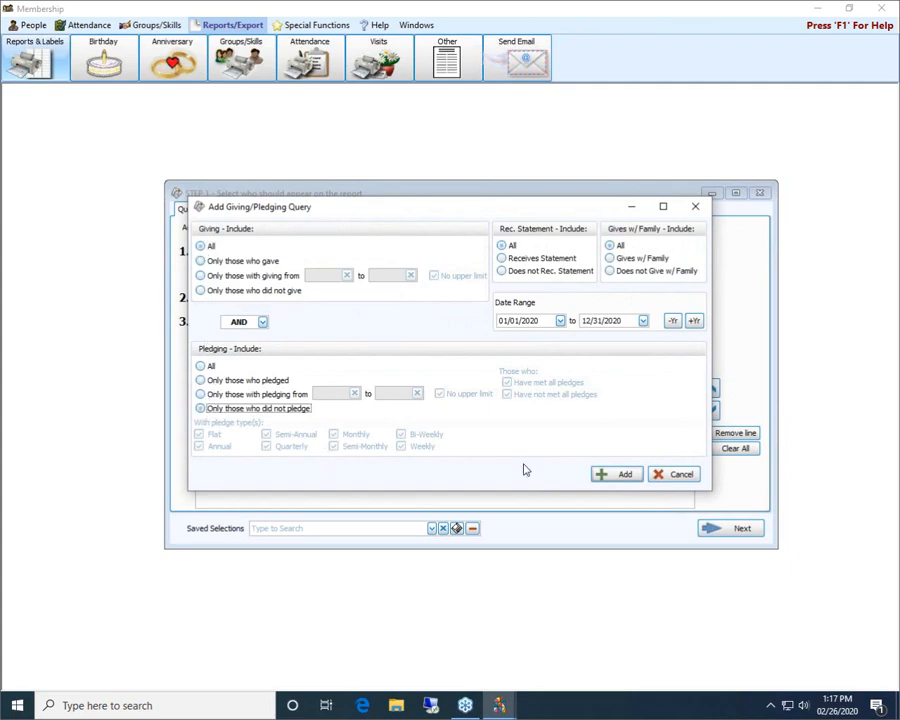
pyautogui.click(619, 475)
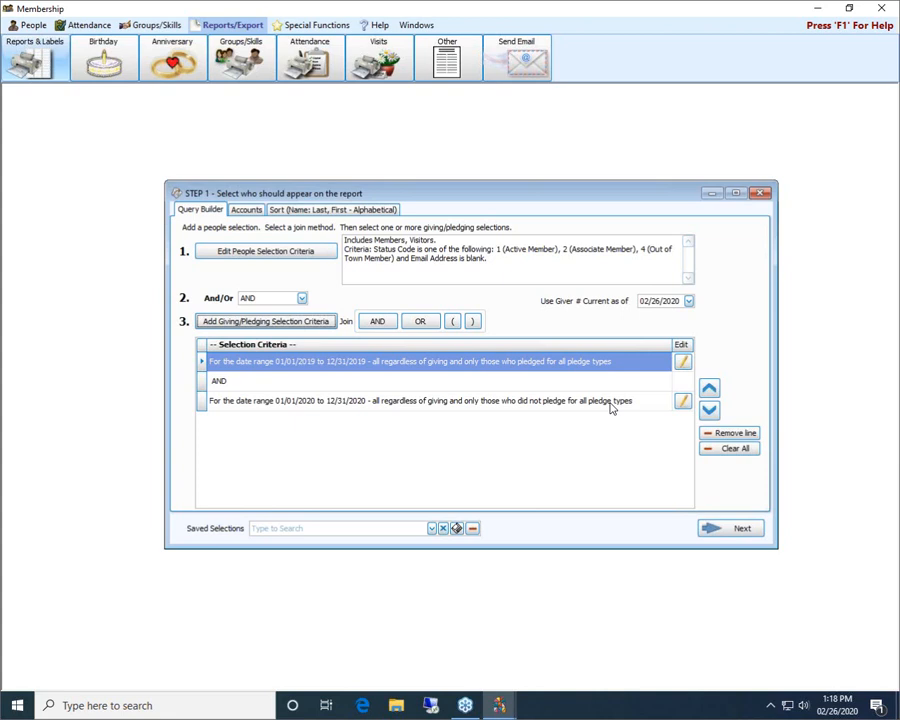
# Step: Review the report's account selection and sort settings without changing them
pyautogui.click(245, 210)
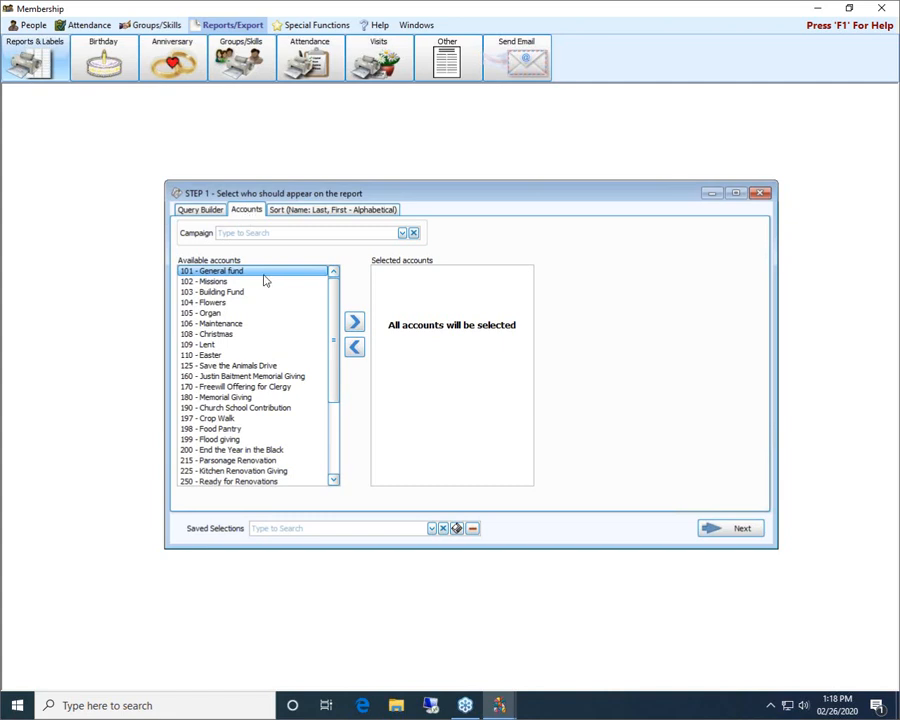
pyautogui.click(371, 212)
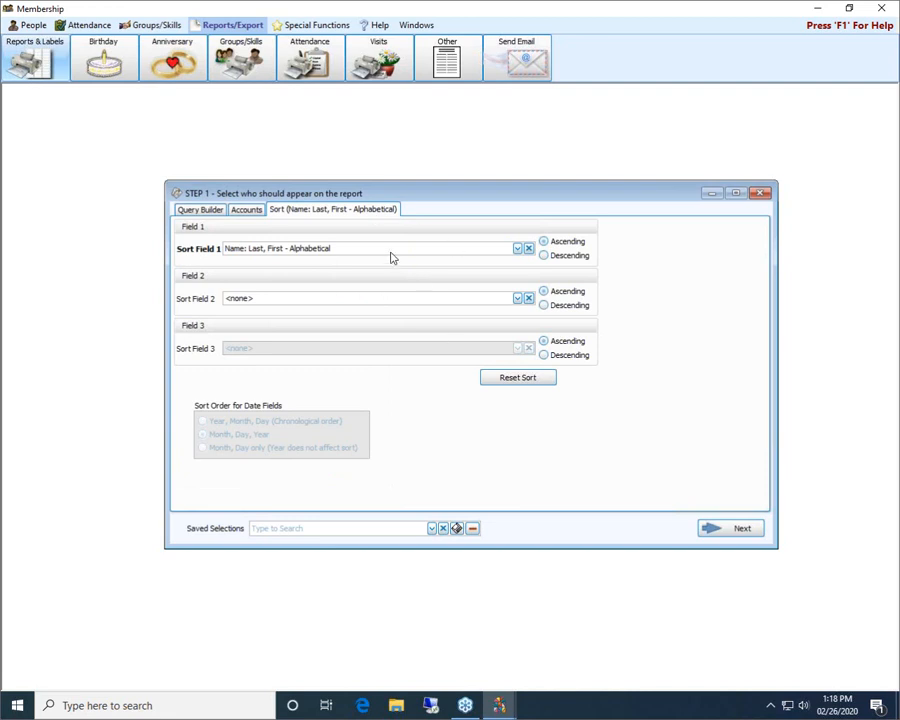
# Step: Try sorting the report by Birth Date and secondarily by Age, both ascending, and reset the sort to its default
pyautogui.click(517, 299)
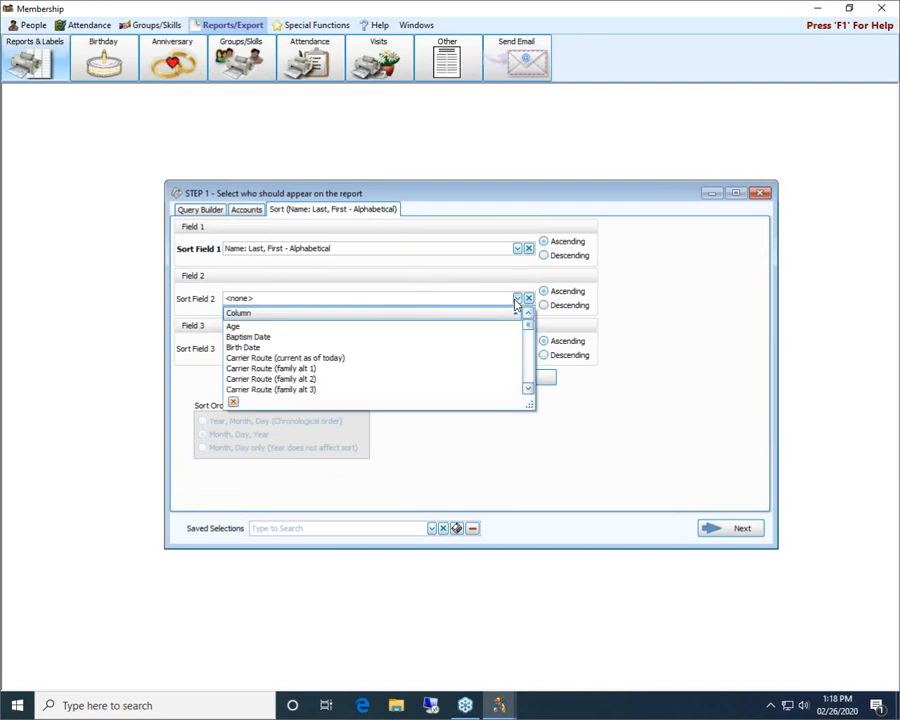
pyautogui.click(426, 328)
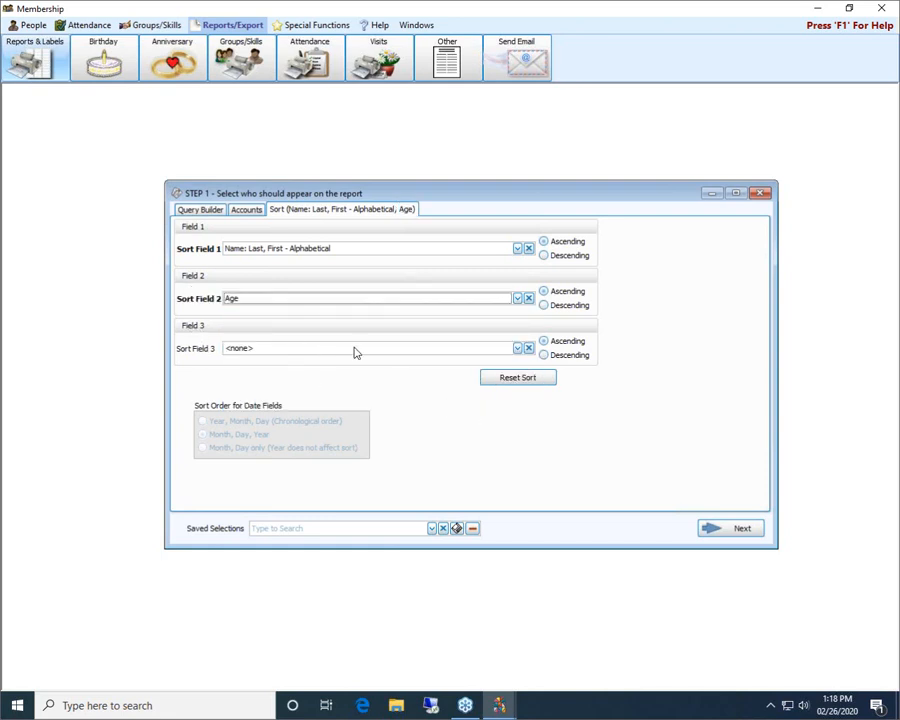
pyautogui.click(518, 250)
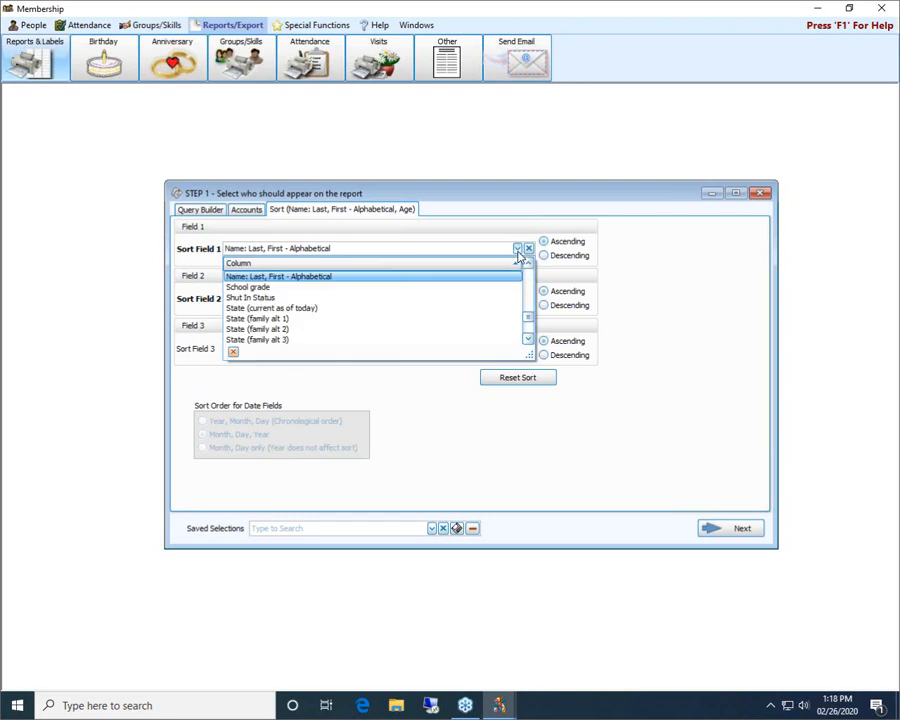
pyautogui.scroll(3, 493, 327)
pyautogui.scroll(5, 493, 327)
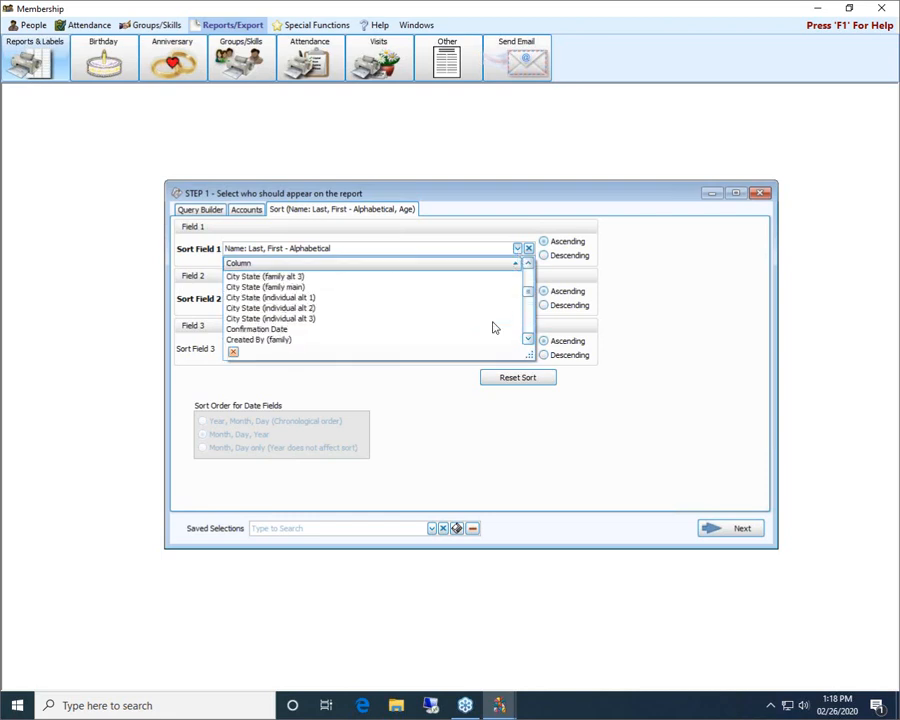
pyautogui.scroll(8, 493, 327)
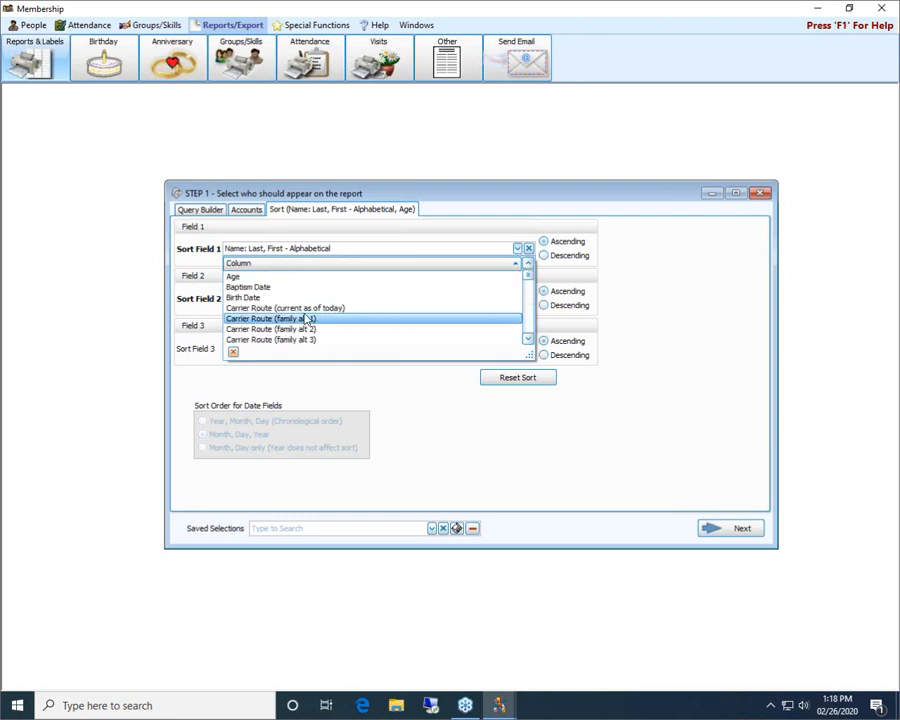
pyautogui.click(287, 298)
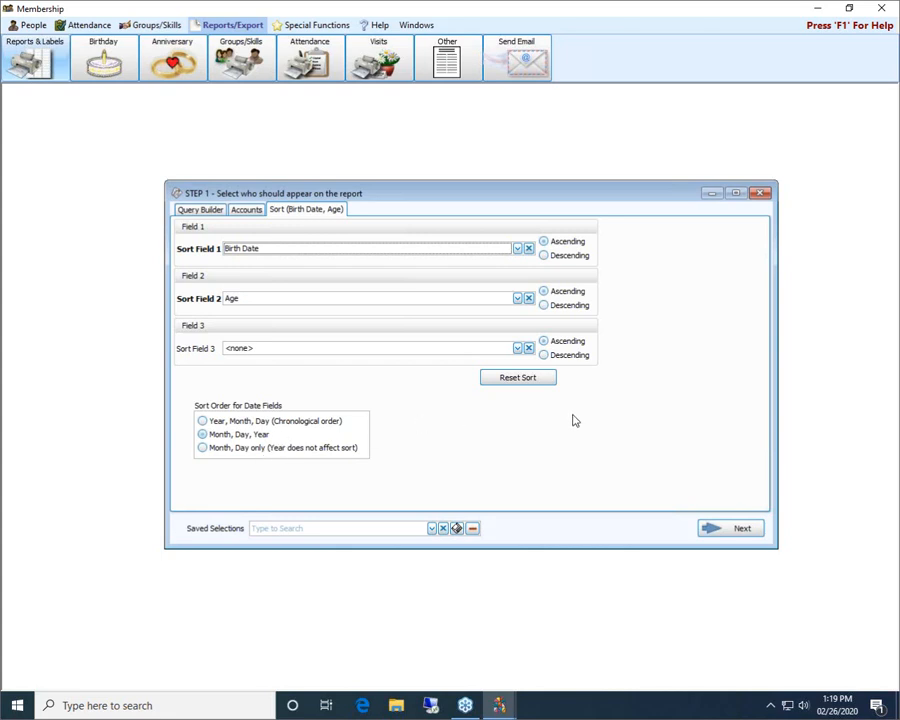
pyautogui.click(518, 377)
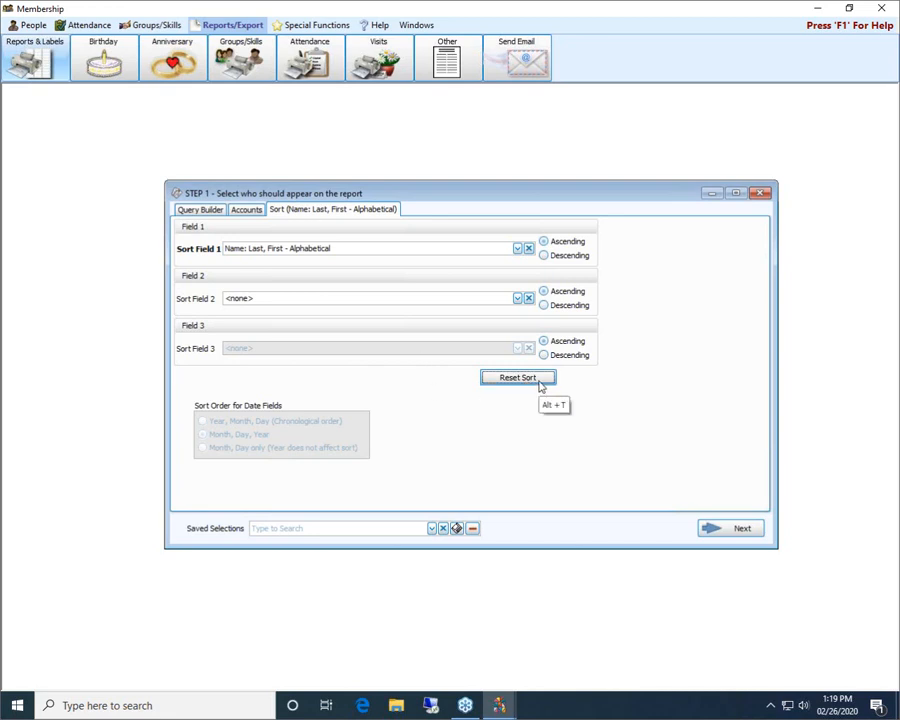
# Step: Save the query builder selections as Active2020NonPledgers and preview the people they select before returning to the query
pyautogui.click(199, 211)
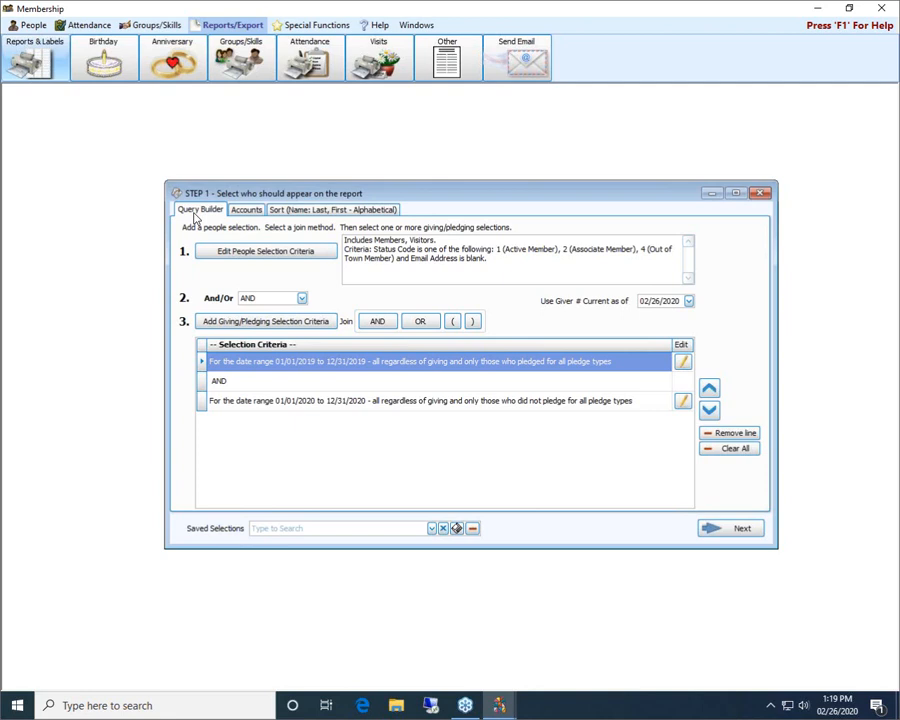
pyautogui.click(457, 529)
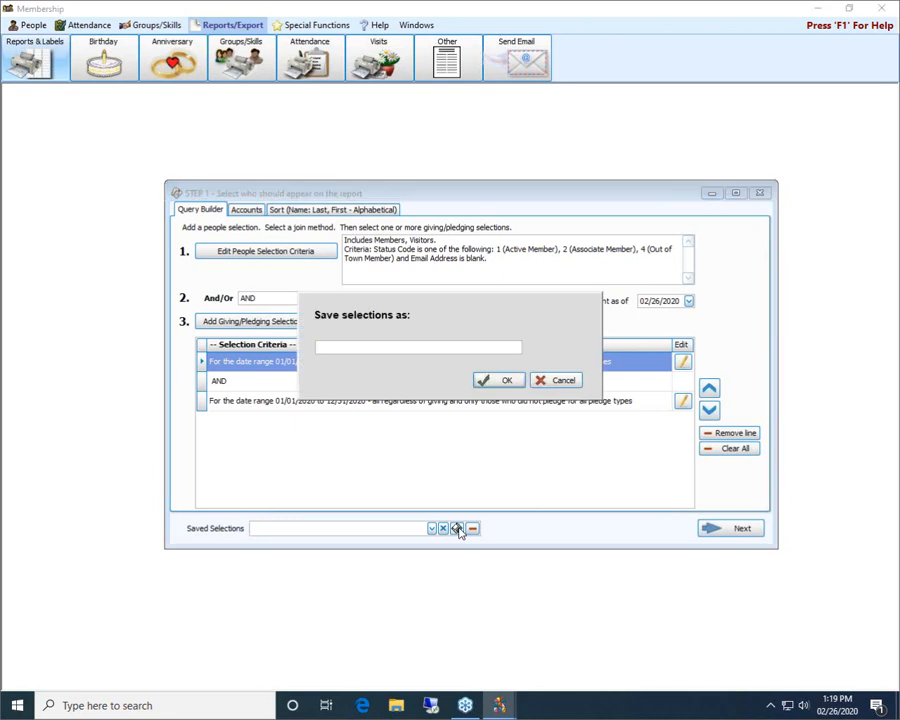
pyautogui.write('Active2020NonPledgers')
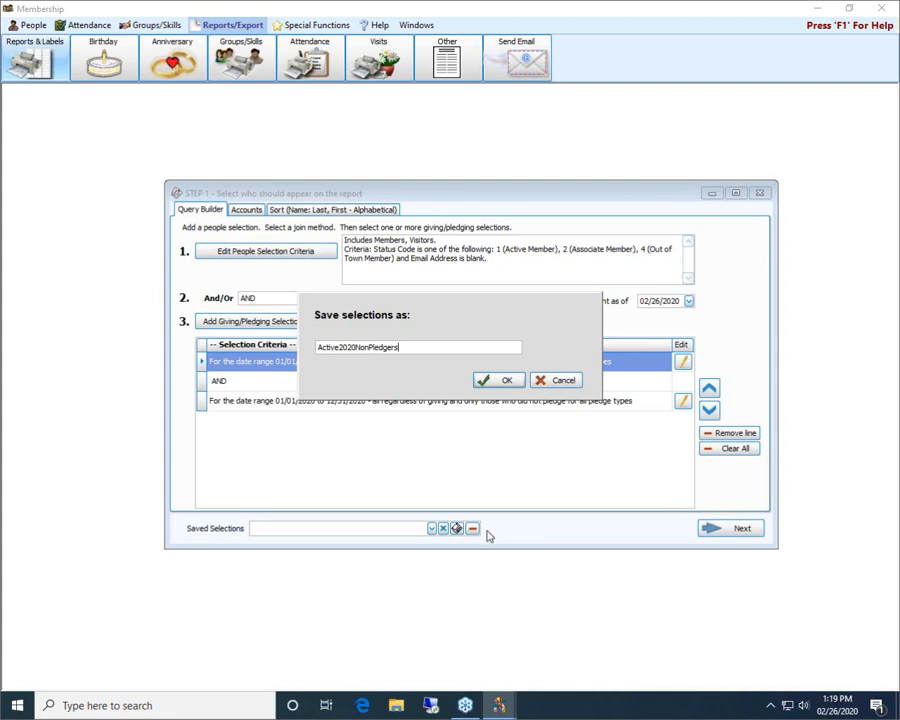
pyautogui.click(510, 381)
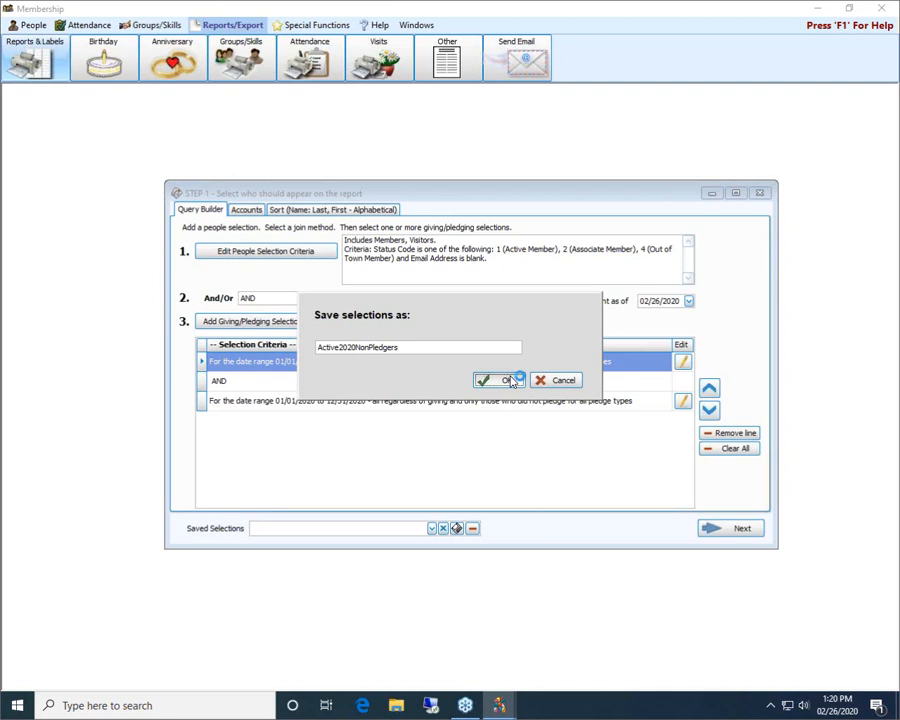
pyautogui.click(720, 535)
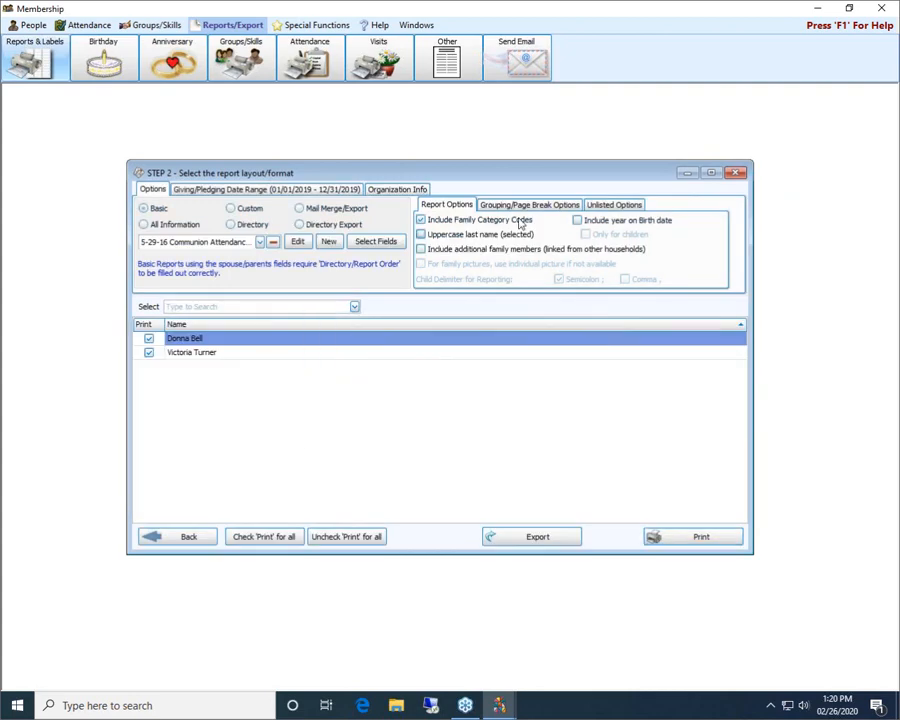
pyautogui.click(183, 542)
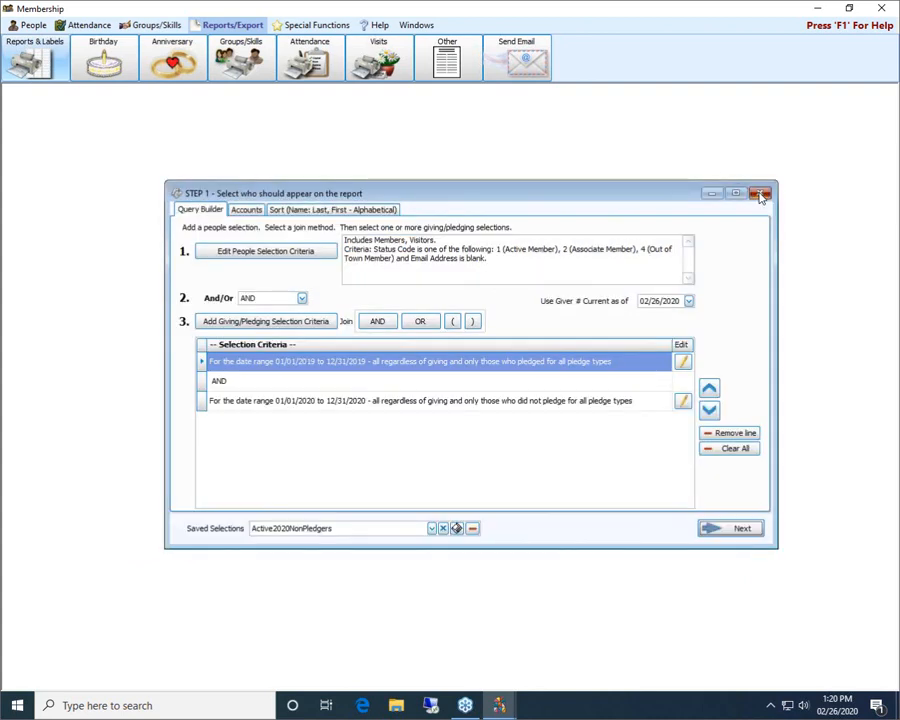
# Step: Close the report and the Membership module, restart Church Windows Membership, and reopen the general report's selection window
pyautogui.click(757, 194)
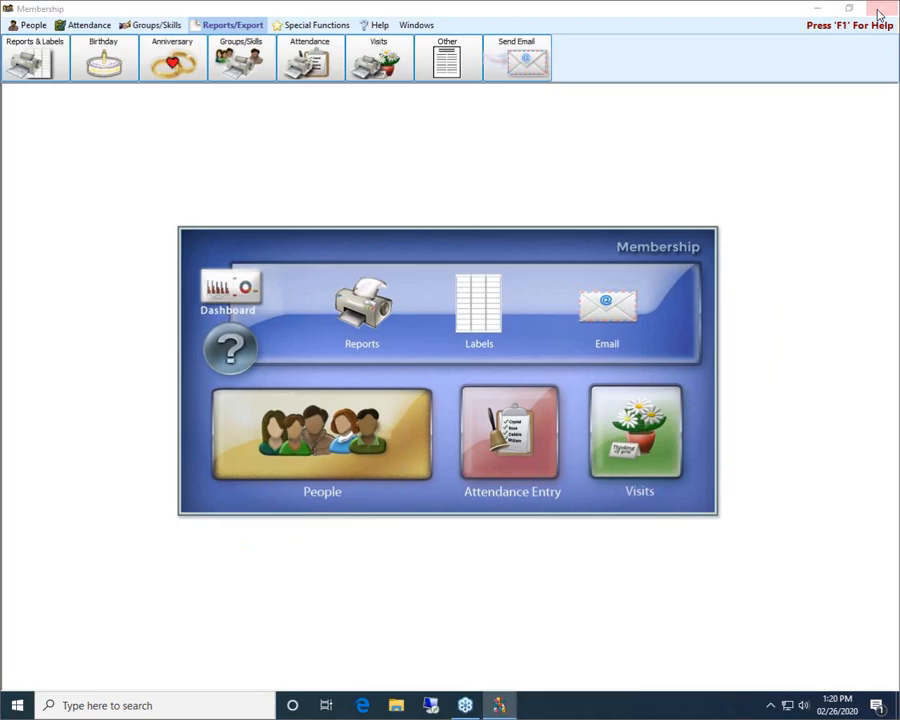
pyautogui.click(878, 12)
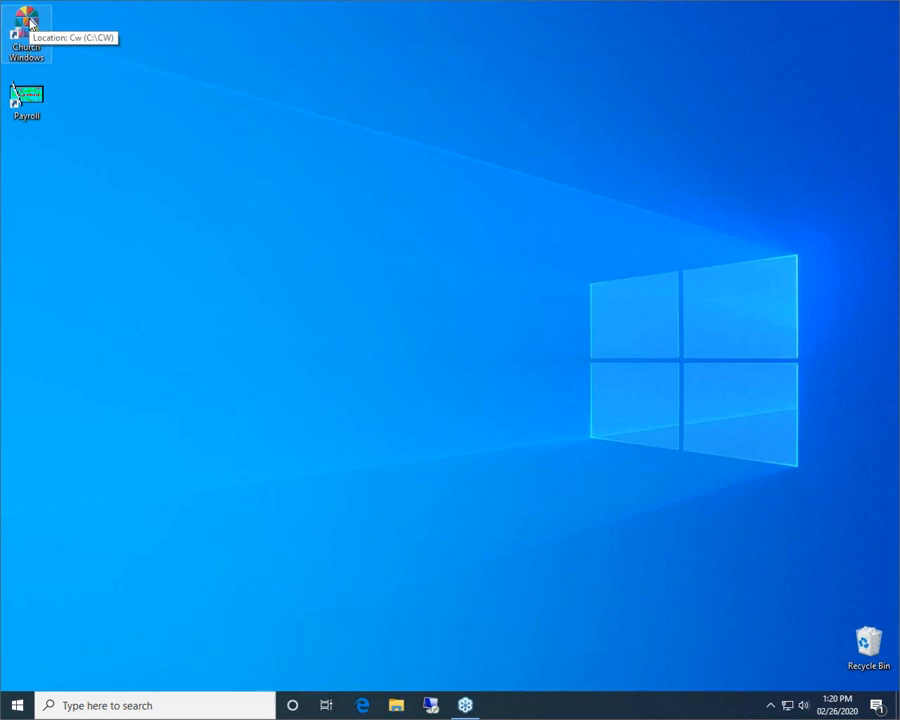
pyautogui.doubleClick(27, 22)
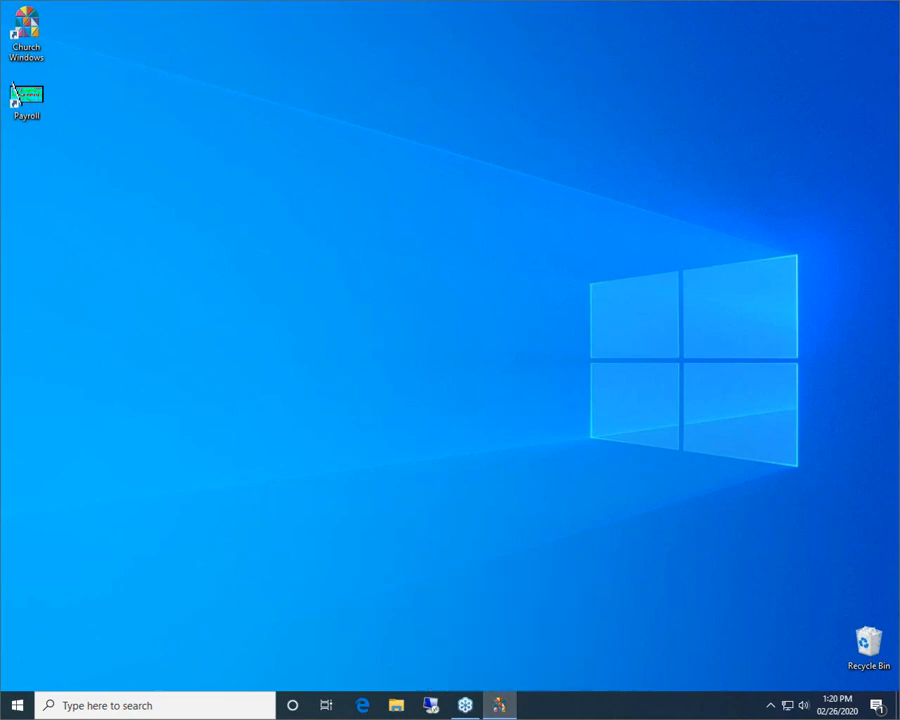
pyautogui.moveTo(899, 102); pyautogui.dragTo(329, 193)
pyautogui.click(225, 492)
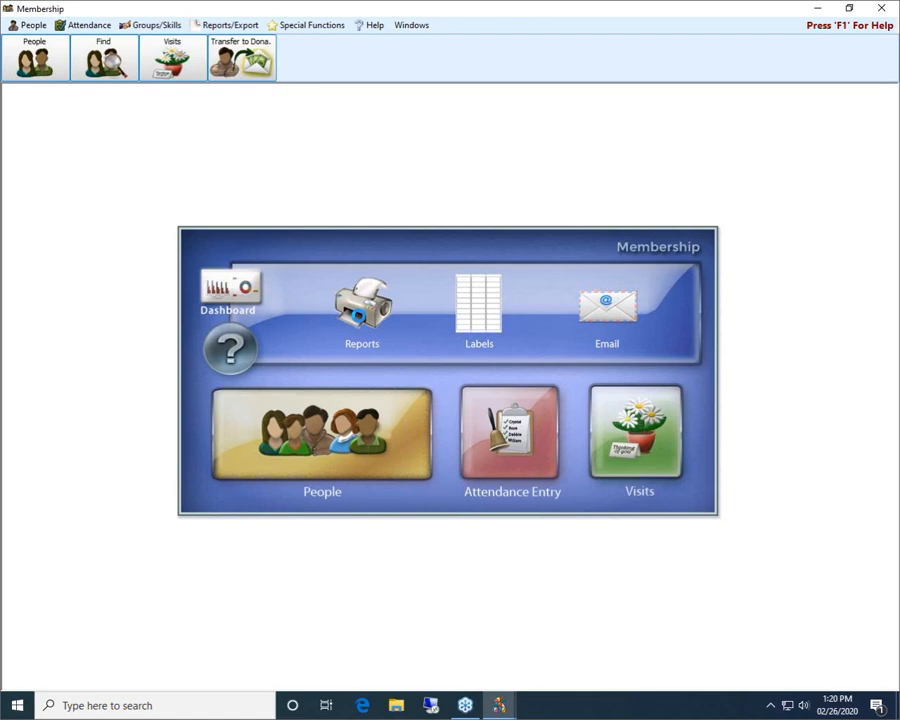
pyautogui.click(361, 320)
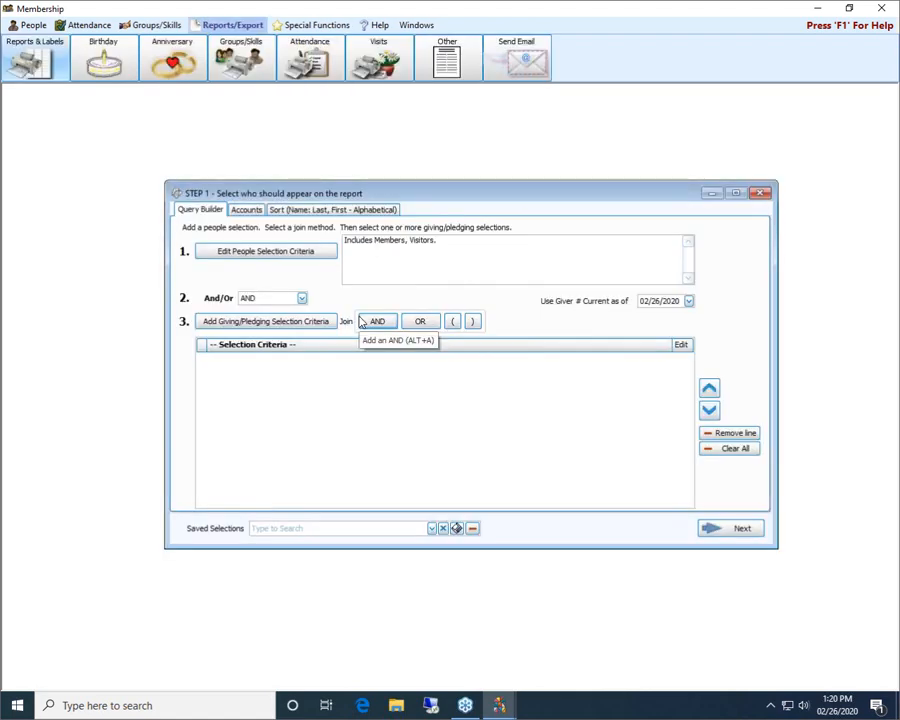
# Step: Load the saved selection Active2020NonPledgers into the query builder
pyautogui.click(431, 529)
pyautogui.click(431, 529)
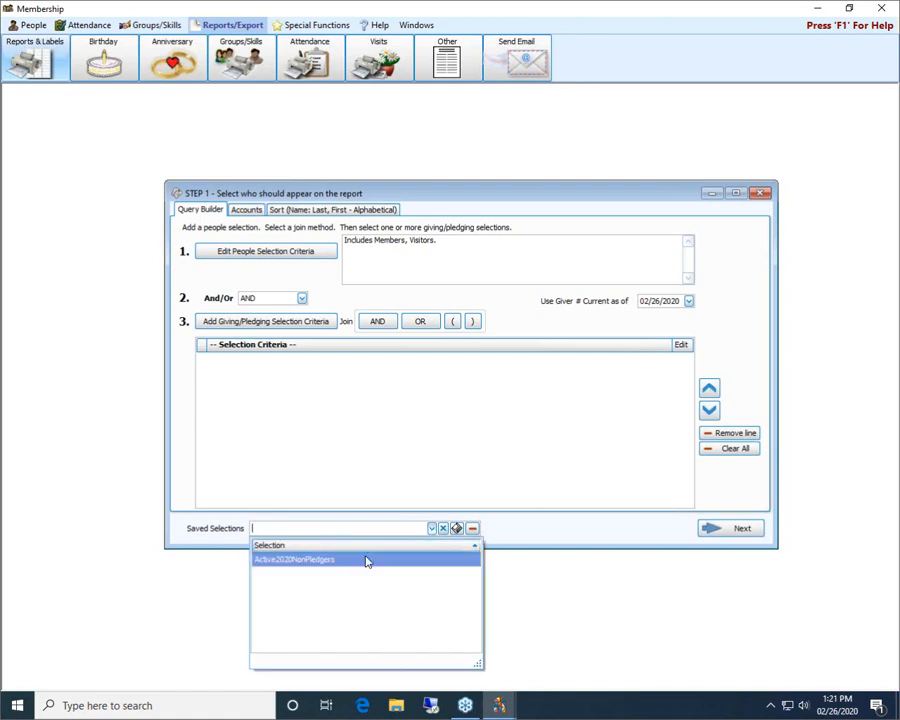
pyautogui.click(294, 566)
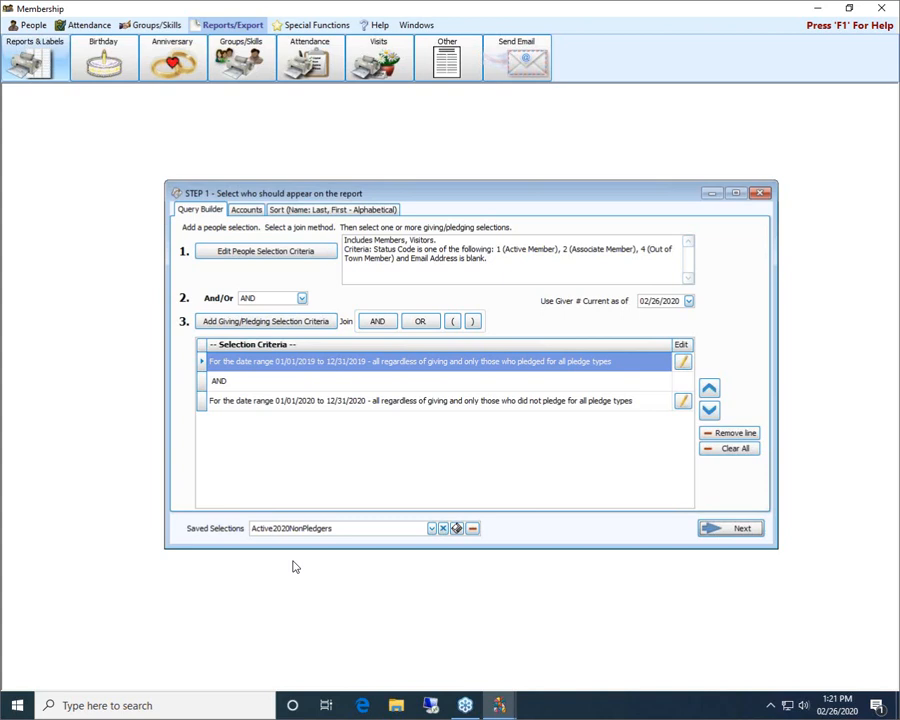
# Step: Change the date range of the criterion for those who pledged to 01/01/2018 to 12/31/2018
pyautogui.click(683, 364)
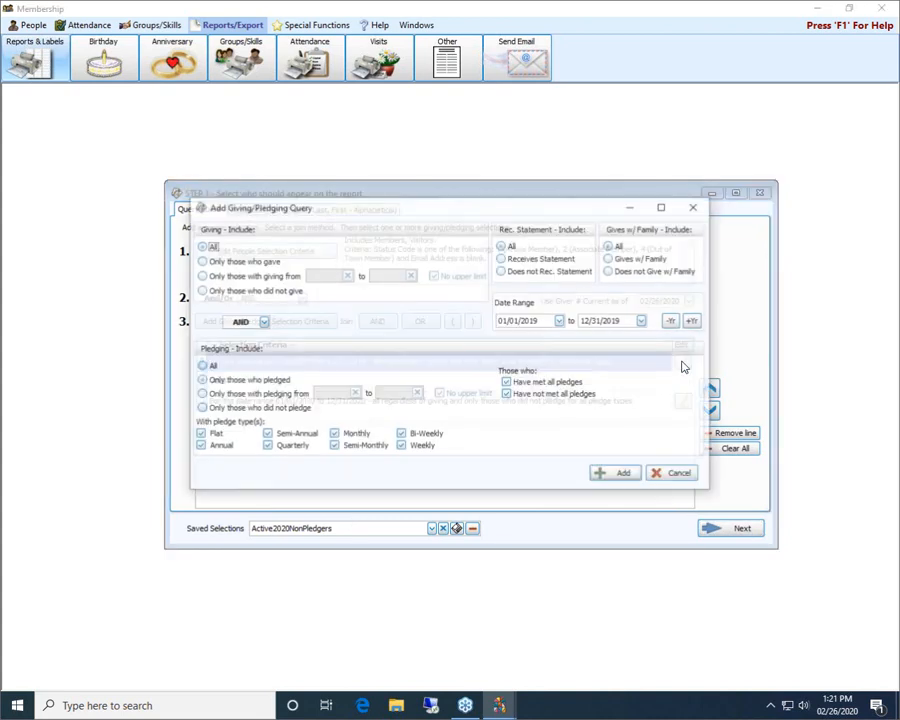
pyautogui.click(680, 475)
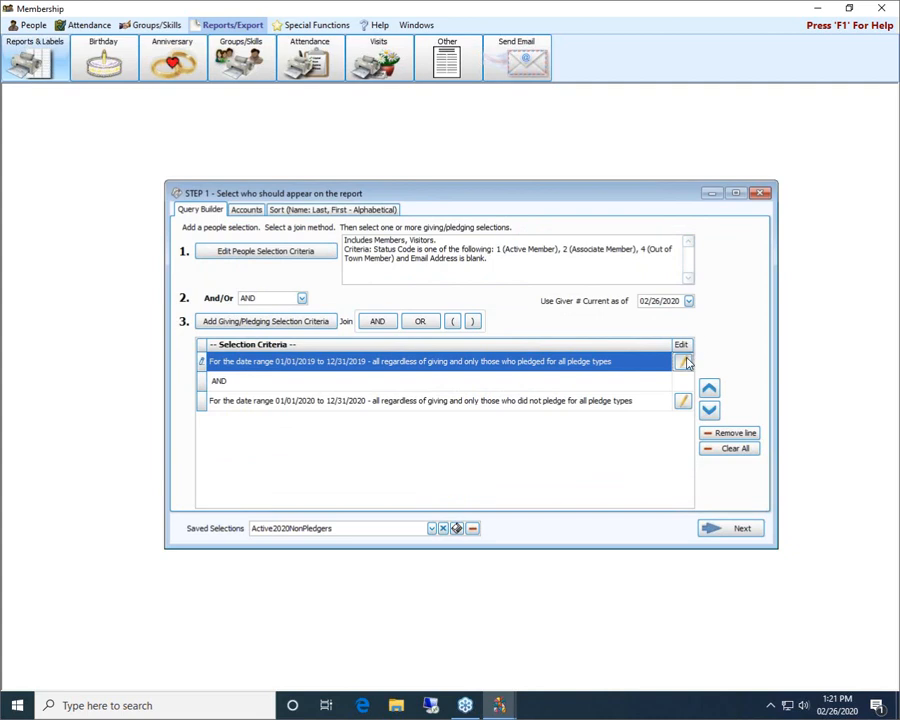
pyautogui.click(684, 362)
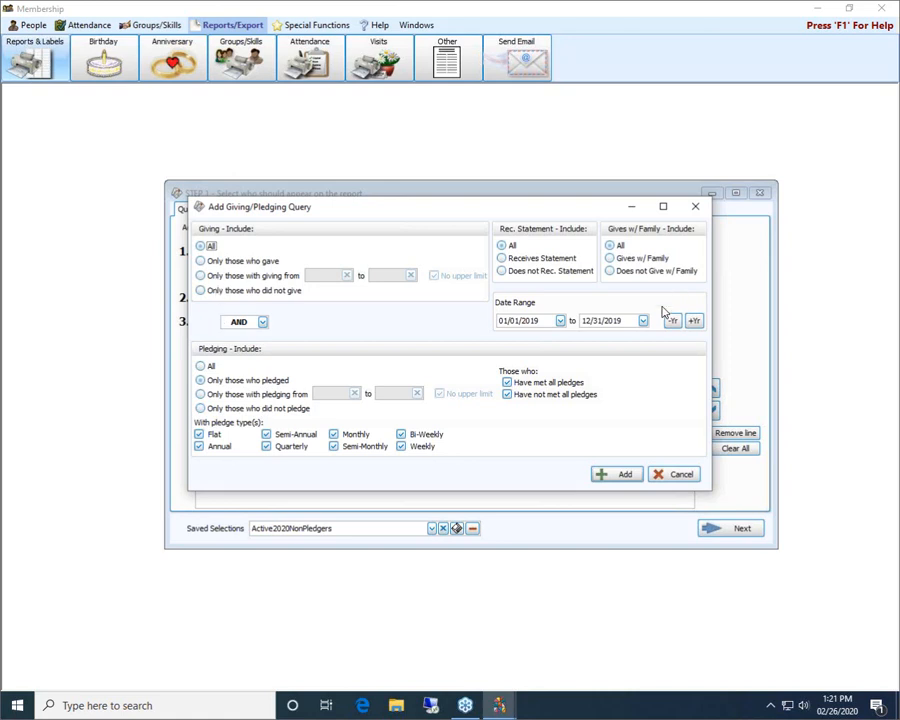
pyautogui.click(671, 320)
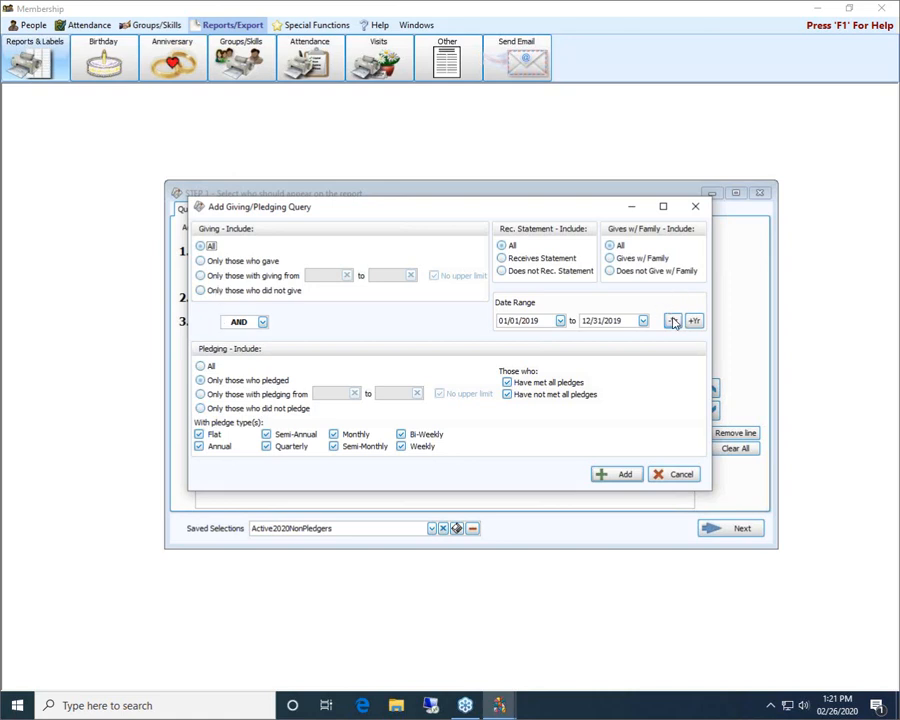
pyautogui.click(632, 476)
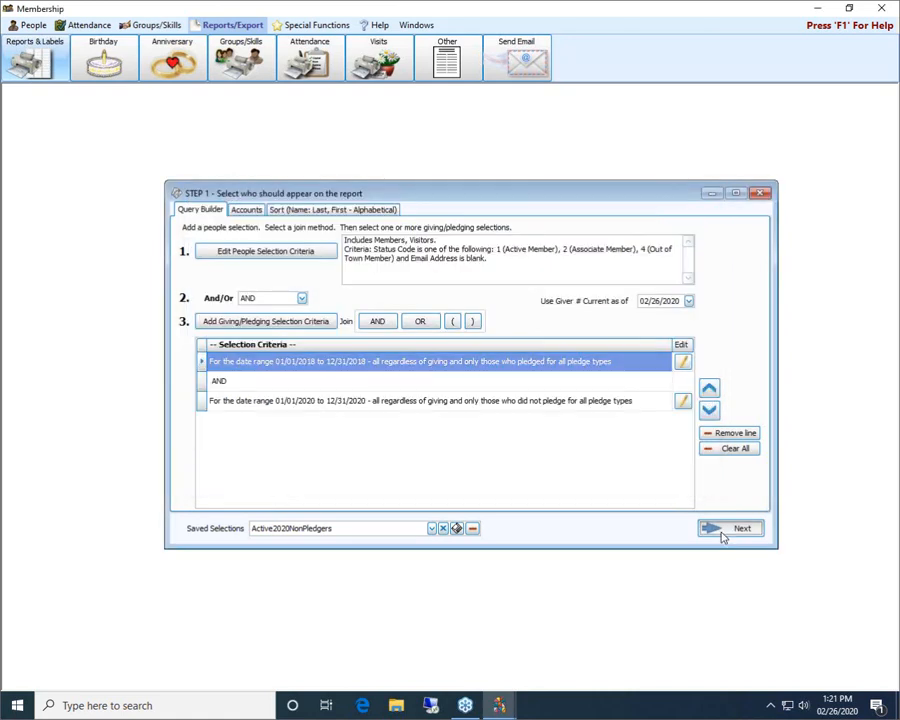
# Step: Preview the people matching the edited criteria without saving the changes to Active2020NonPledgers, and return to the query builder
pyautogui.click(724, 530)
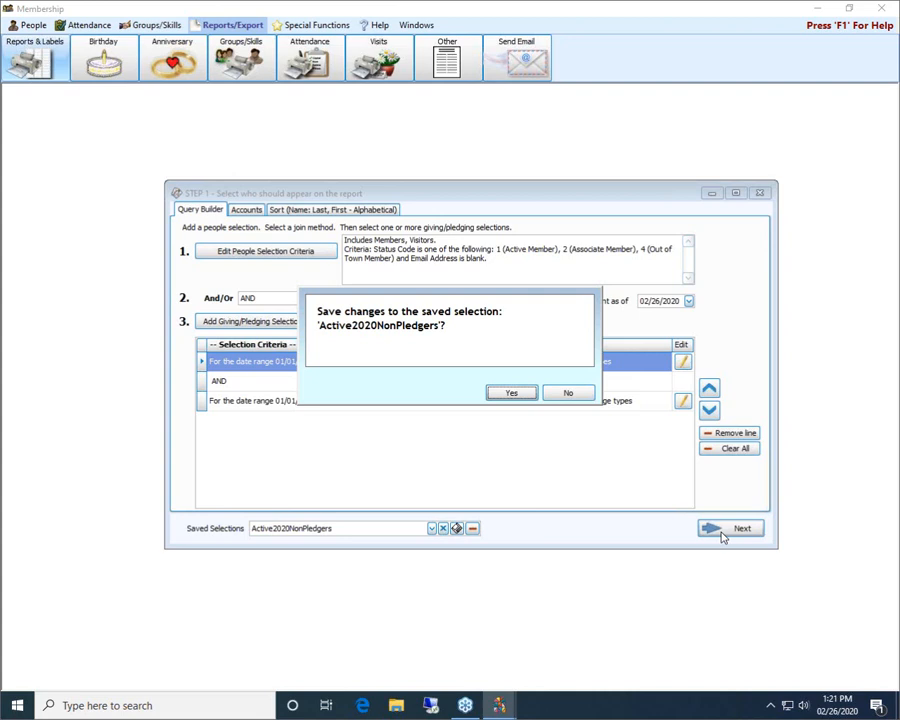
pyautogui.click(565, 393)
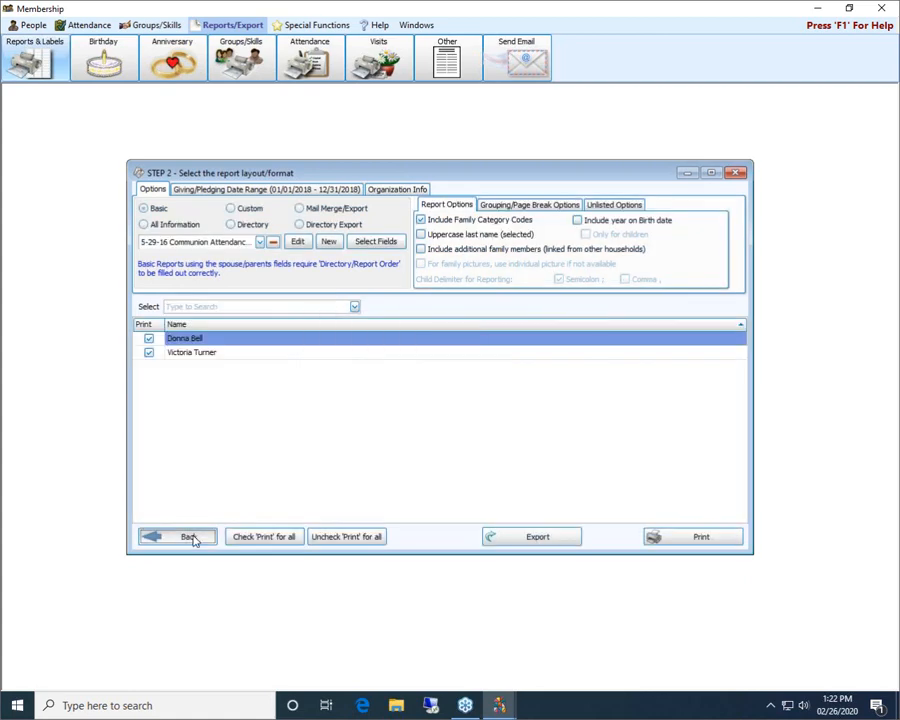
pyautogui.click(190, 537)
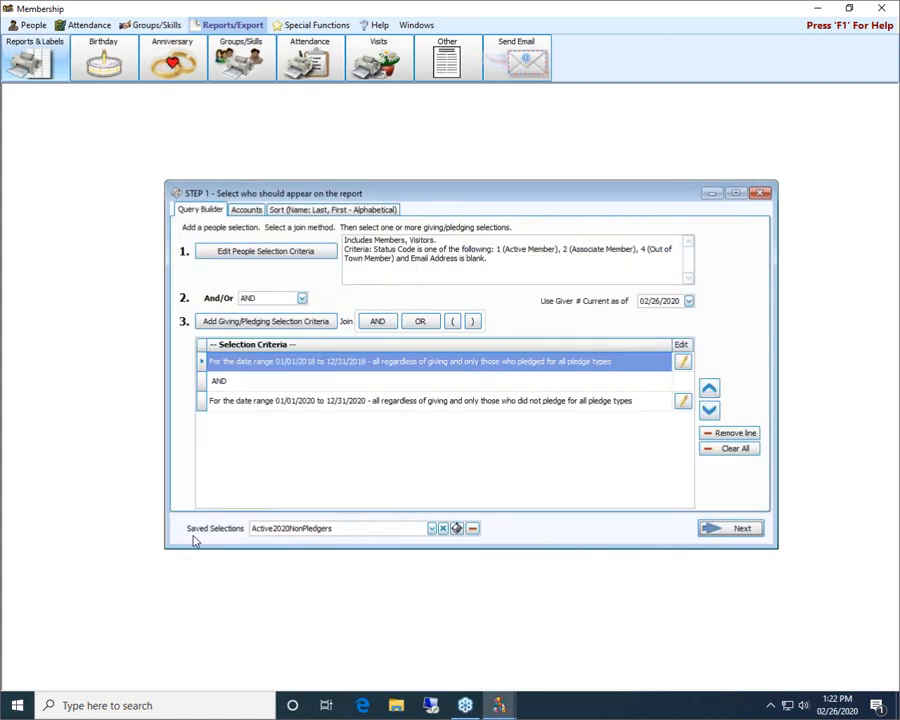